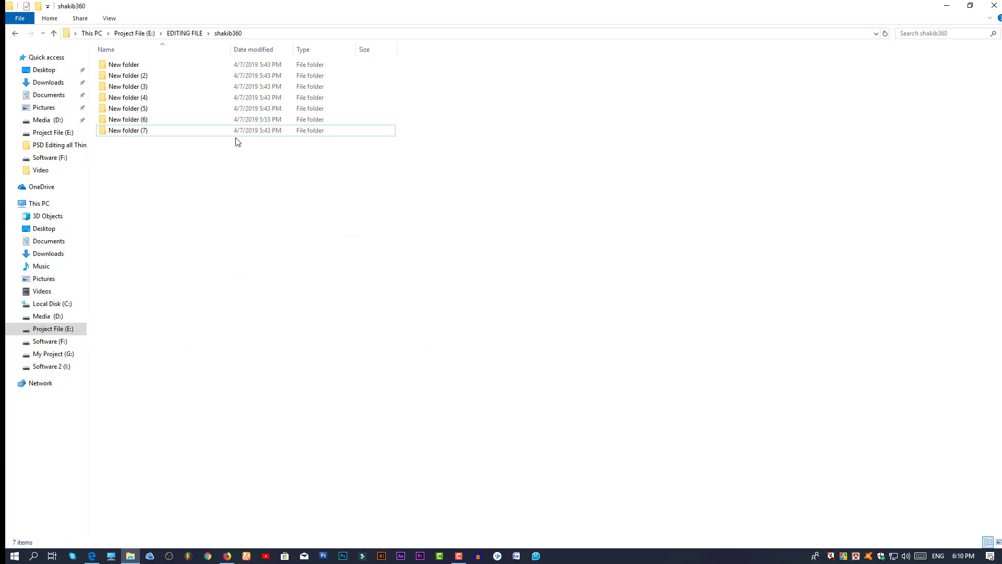
Step: Copy New folder (7) from shakib360, paste it inside New folder, and return to shakib360
{"action": "left_click", "coordinate": [235, 134]}
{"action": "right_click", "coordinate": [235, 134]}
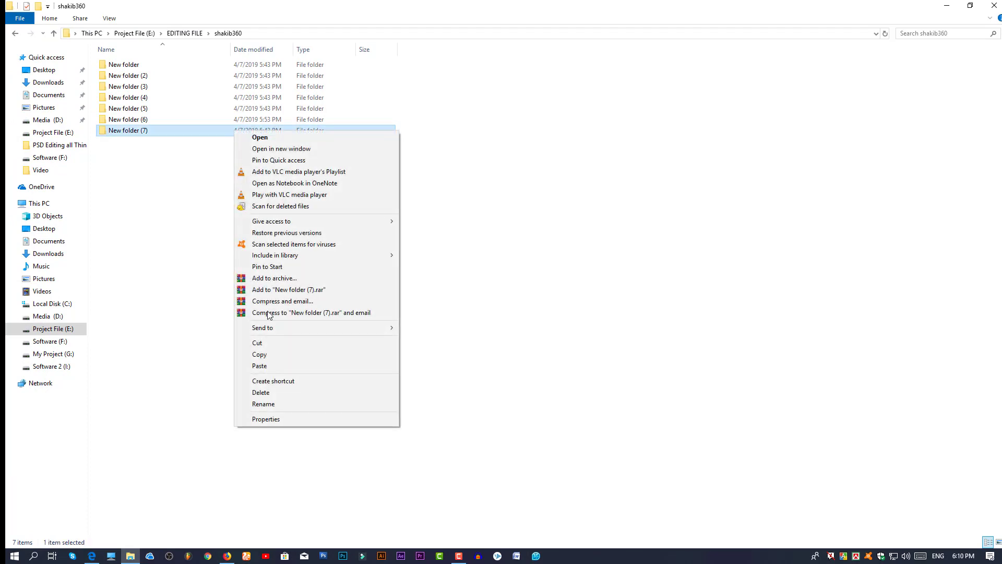
{"action": "left_click", "coordinate": [191, 248]}
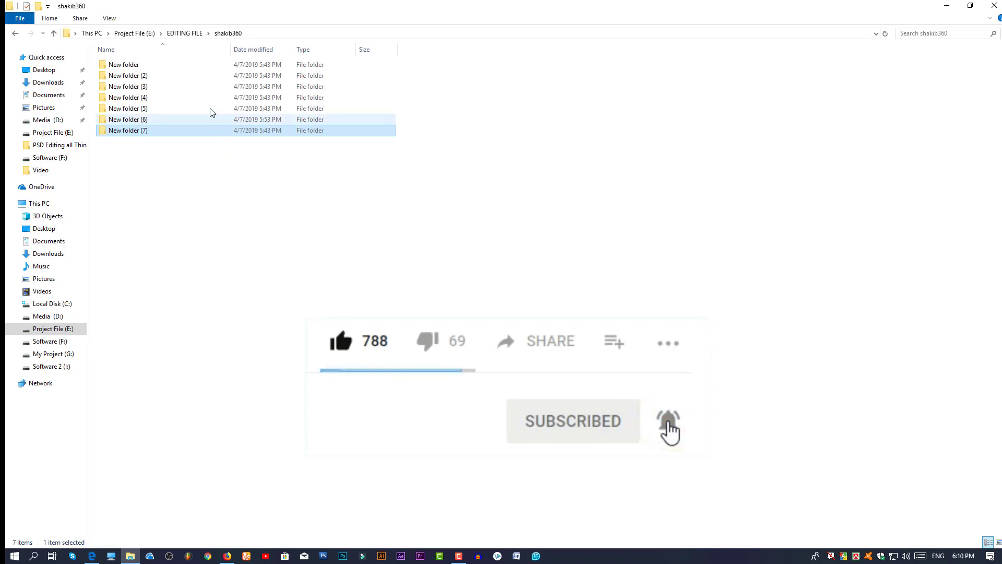
{"action": "double_click", "coordinate": [174, 72]}
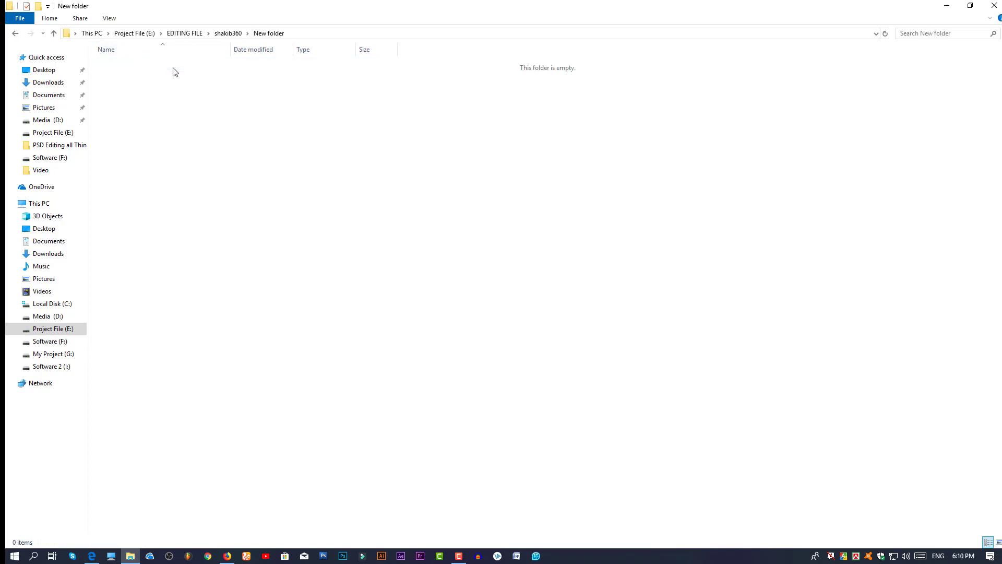
{"action": "right_click", "coordinate": [175, 98]}
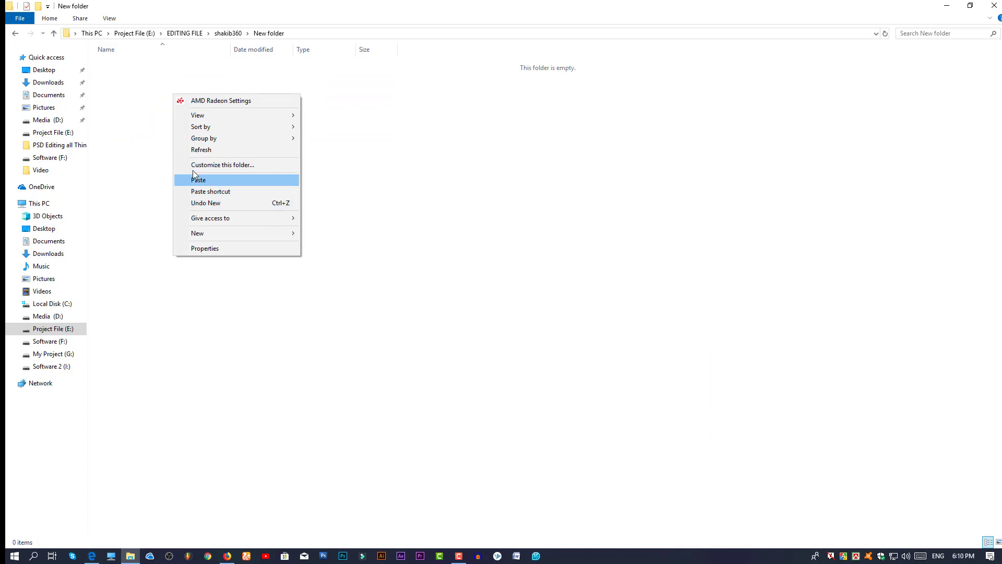
{"action": "left_click", "coordinate": [327, 175]}
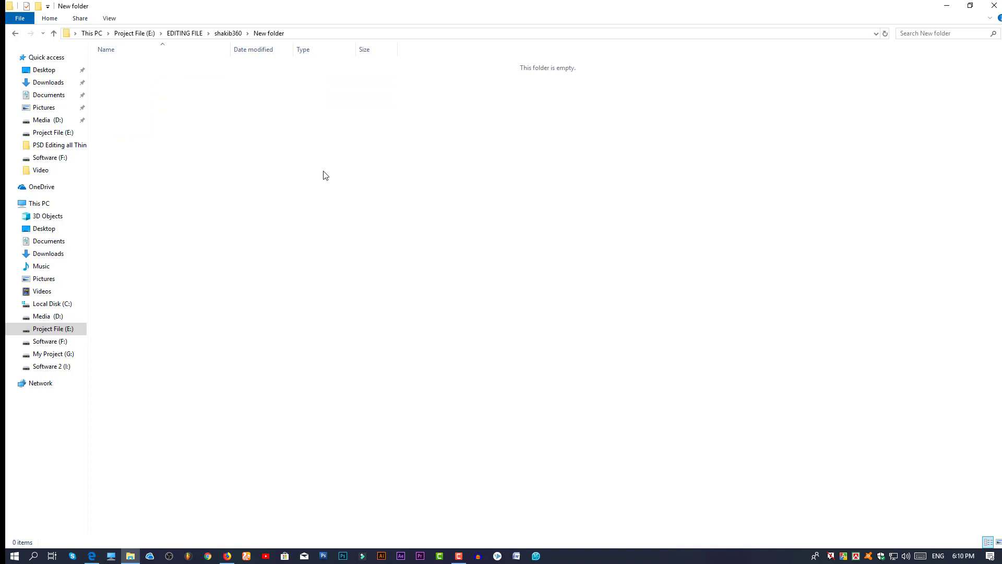
{"action": "key", "text": "ctrl+v"}
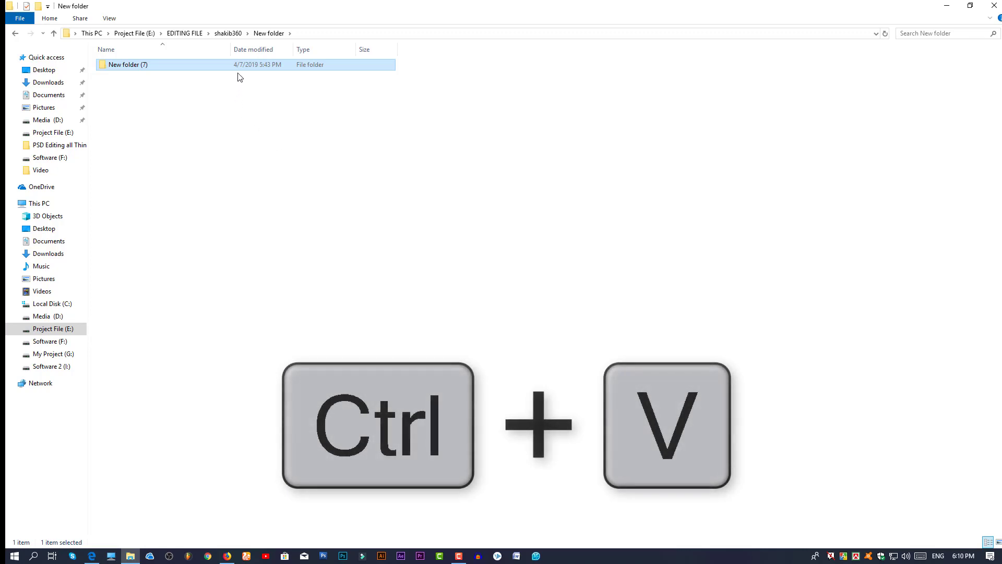
{"action": "left_click", "coordinate": [228, 33]}
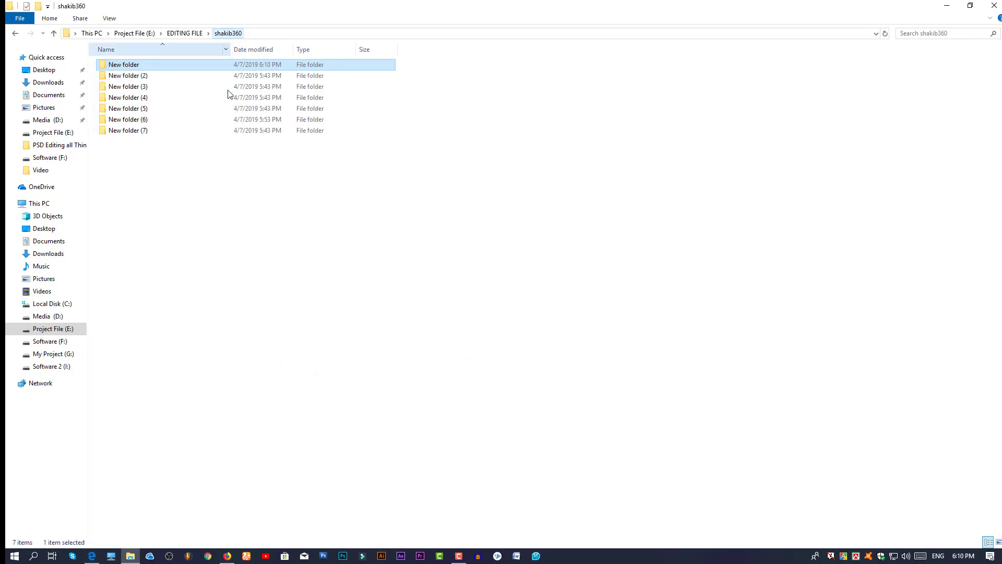
Step: Cut New folder (4), paste it inside New folder (2), and check that folder's contents before returning to shakib360
{"action": "left_click", "coordinate": [205, 100]}
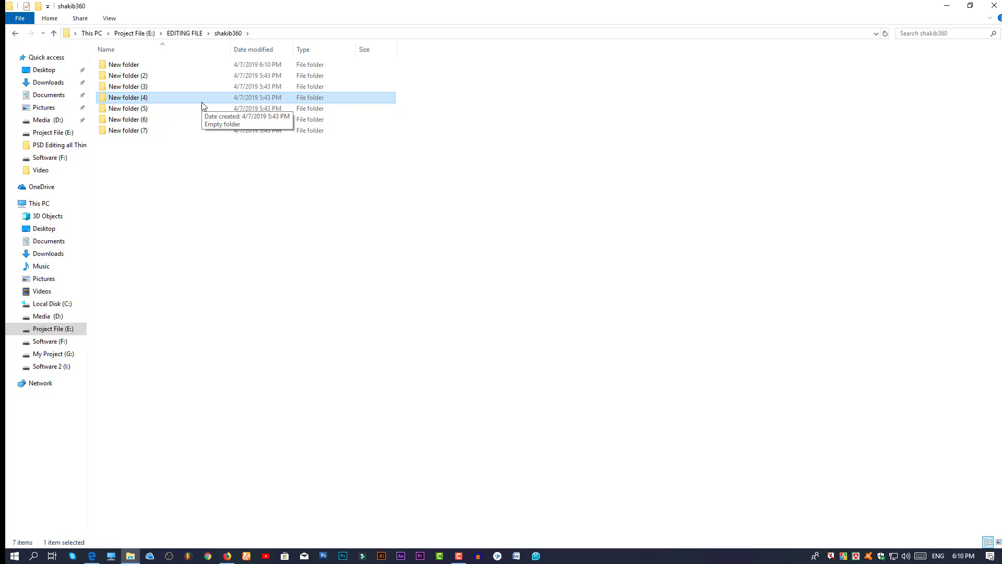
{"action": "key", "text": "ctrl+x"}
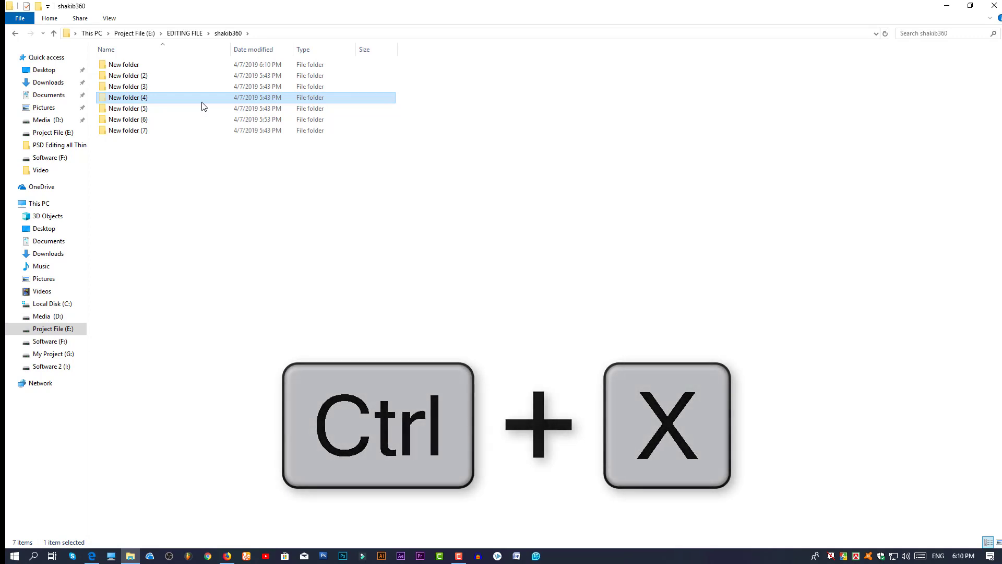
{"action": "double_click", "coordinate": [183, 76]}
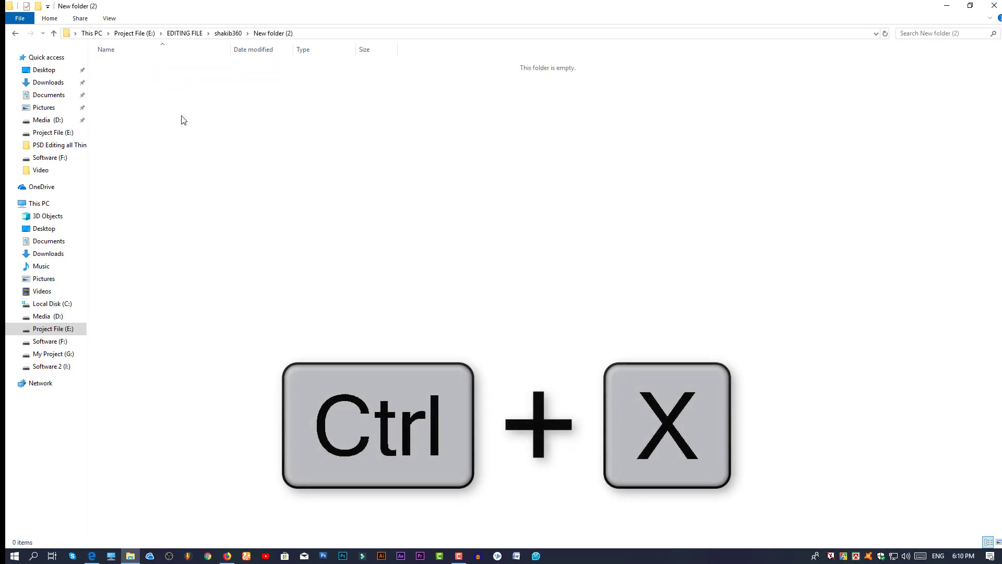
{"action": "key", "text": "ctrl+v"}
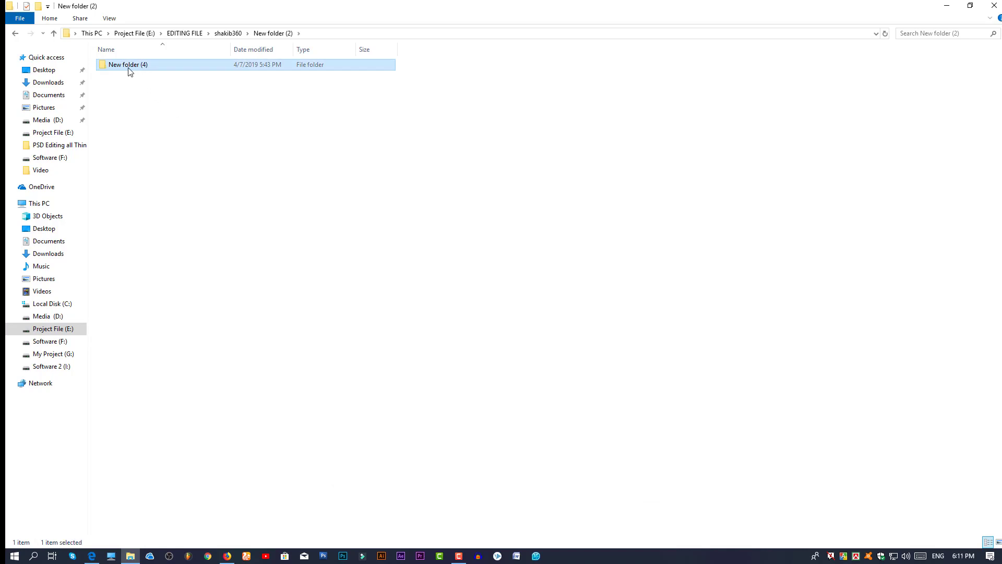
{"action": "left_click", "coordinate": [228, 33]}
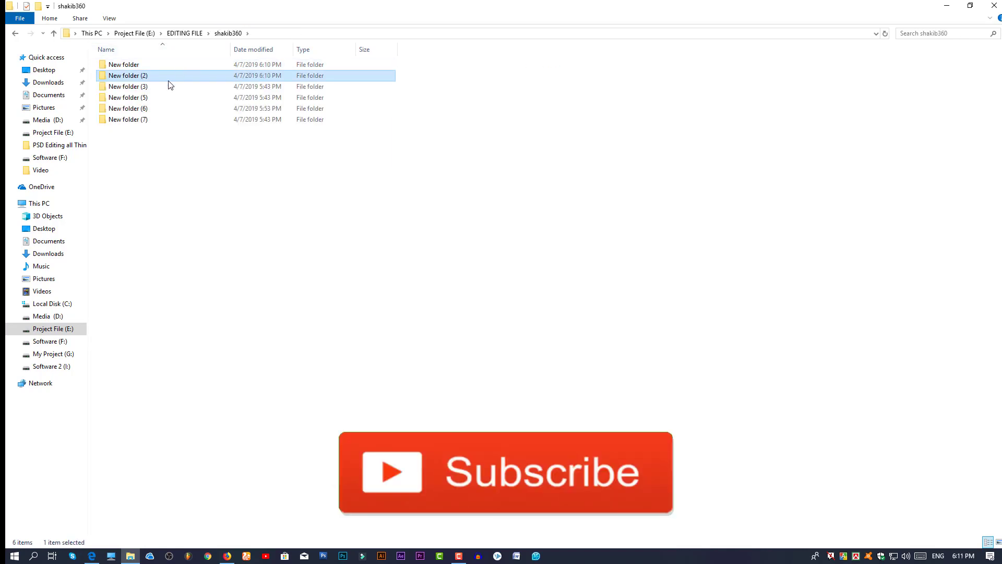
{"action": "double_click", "coordinate": [144, 76]}
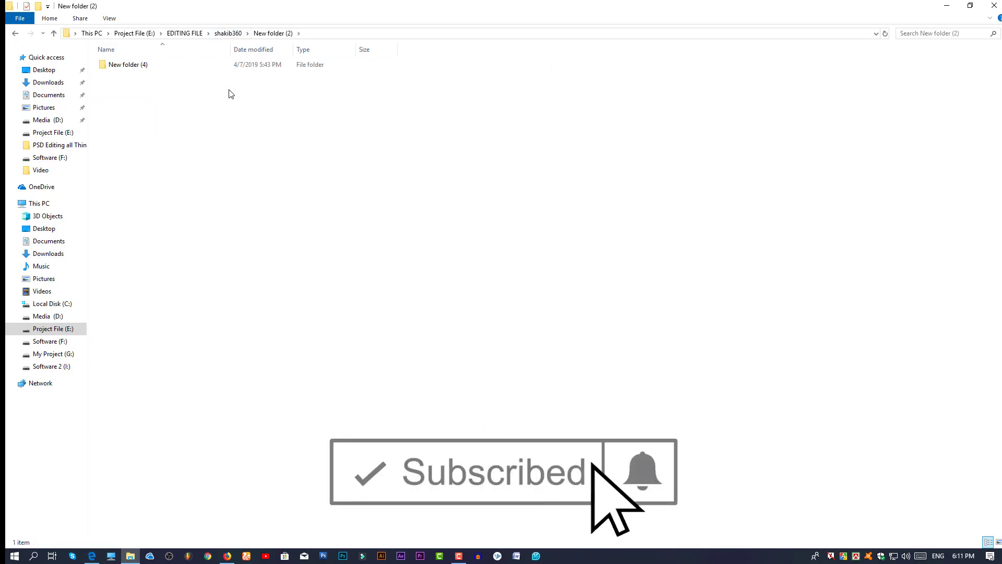
{"action": "key", "text": "BackSpace"}
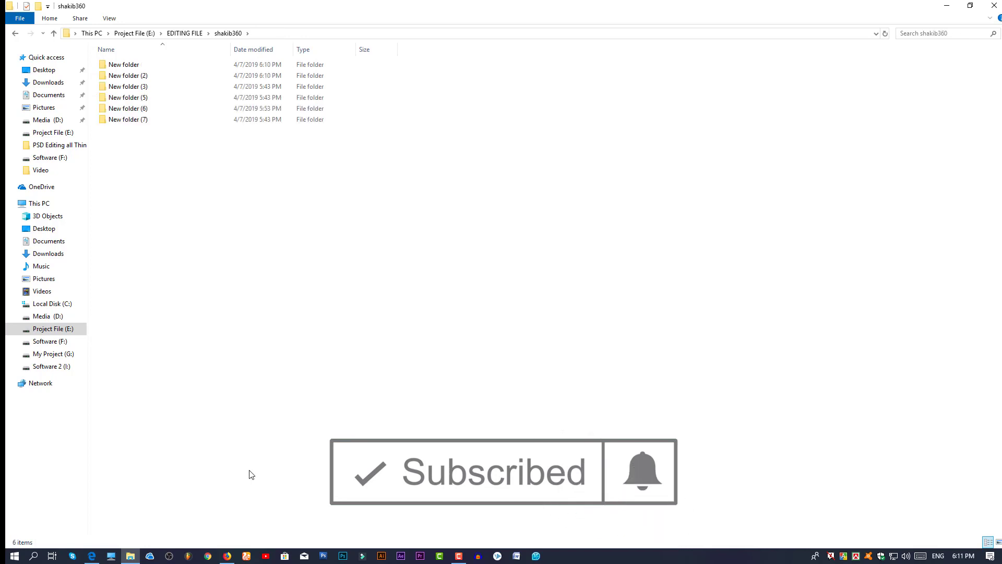
Step: Draw selection boxes around the folders in shakib360 and clear the selection
{"action": "left_click_drag", "start_coordinate": [226, 434], "coordinate": [183, 294]}
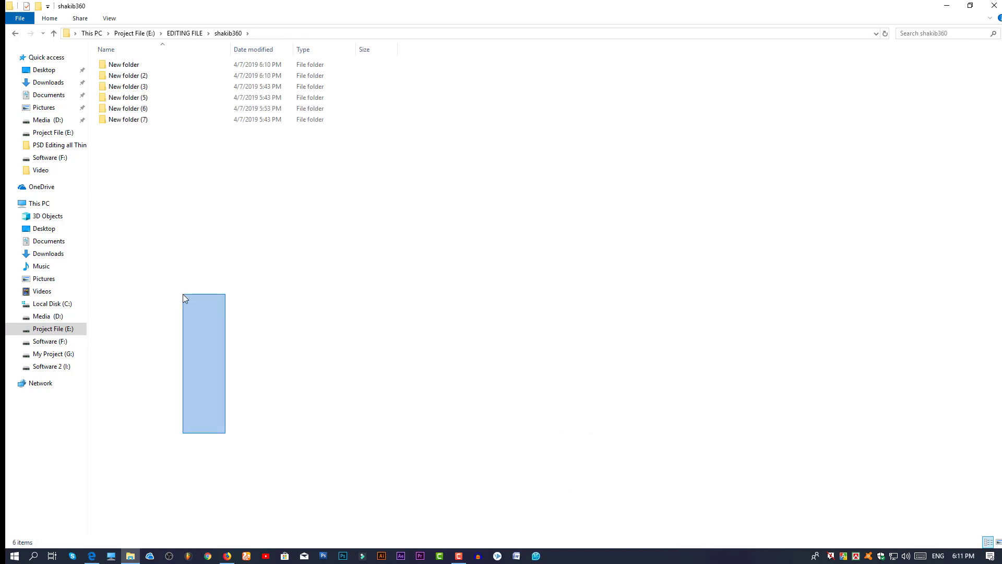
{"action": "left_click_drag", "start_coordinate": [148, 215], "coordinate": [161, 62]}
{"action": "left_click", "coordinate": [271, 198]}
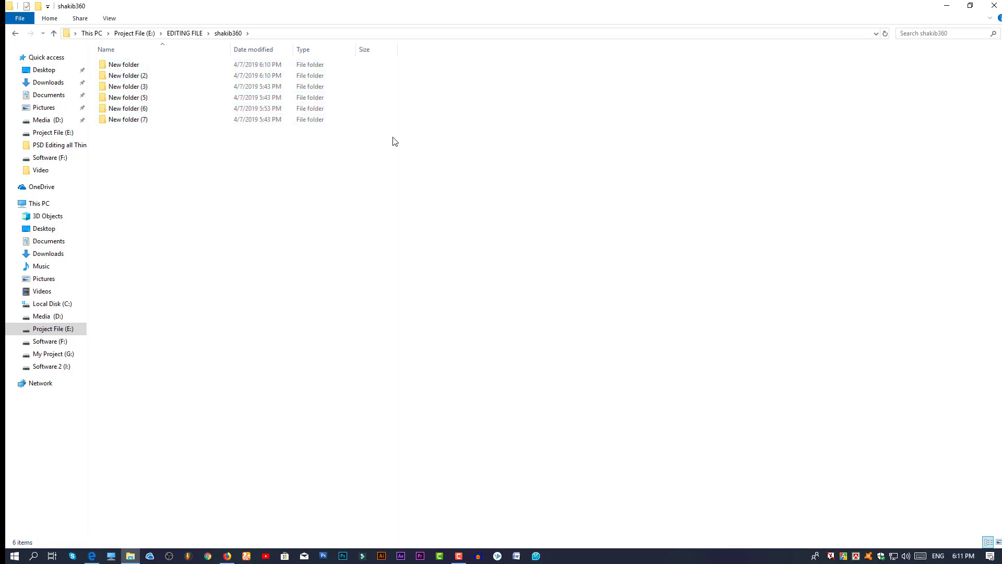
{"action": "left_click_drag", "start_coordinate": [423, 102], "coordinate": [225, 303]}
{"action": "left_click_drag", "start_coordinate": [491, 81], "coordinate": [445, 92]}
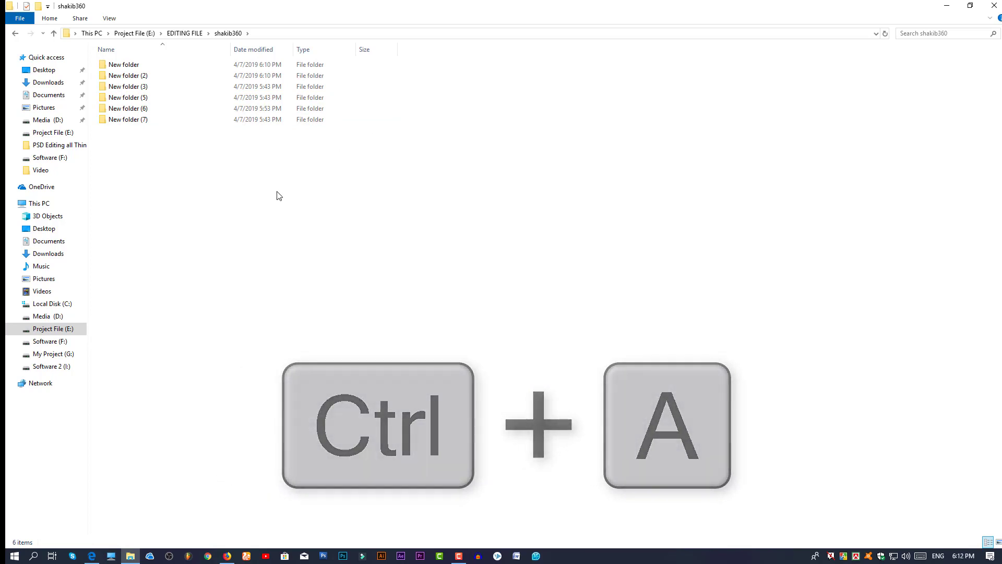
Step: Select every folder in shakib360 at once, look at the available actions, and deselect them
{"action": "key", "text": "ctrl+a"}
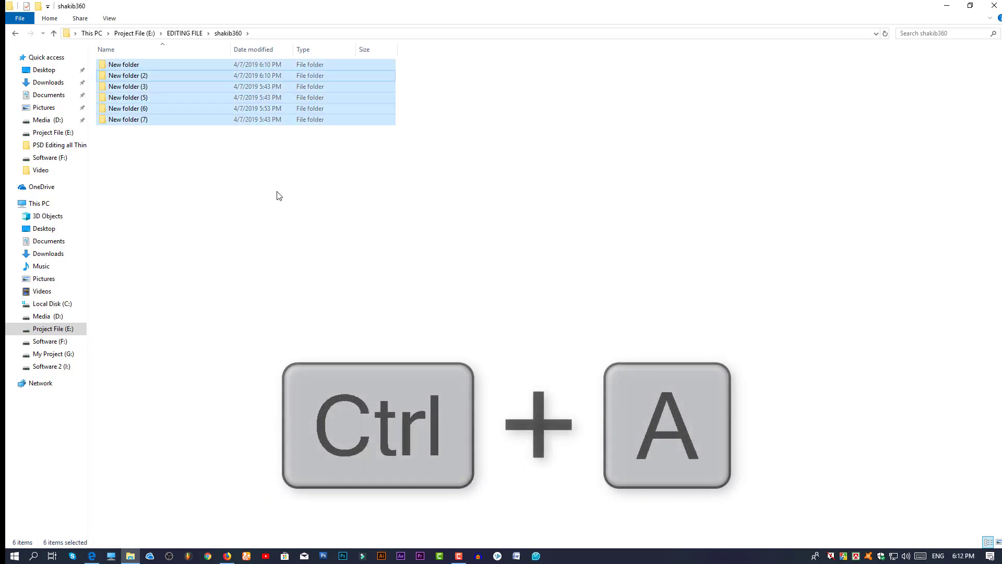
{"action": "right_click", "coordinate": [253, 117]}
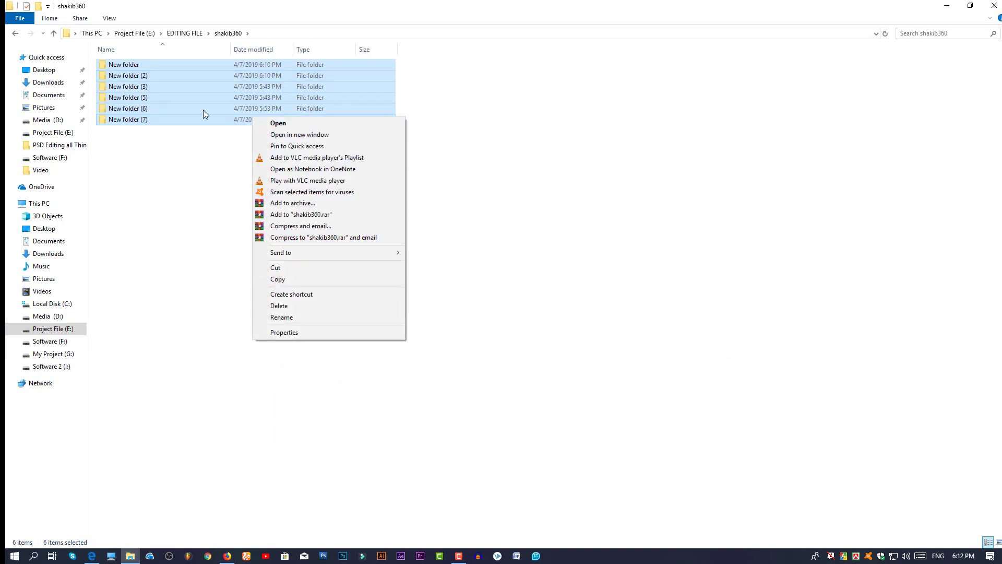
{"action": "left_click", "coordinate": [170, 170]}
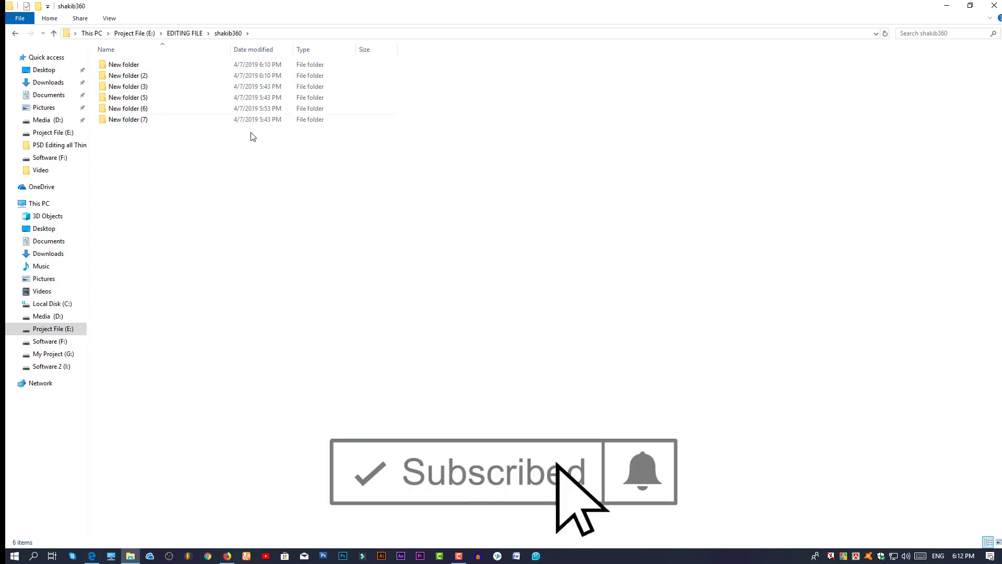
Step: Search the shakib360 folder for "dfdf" and clear the search
{"action": "left_click", "coordinate": [940, 32]}
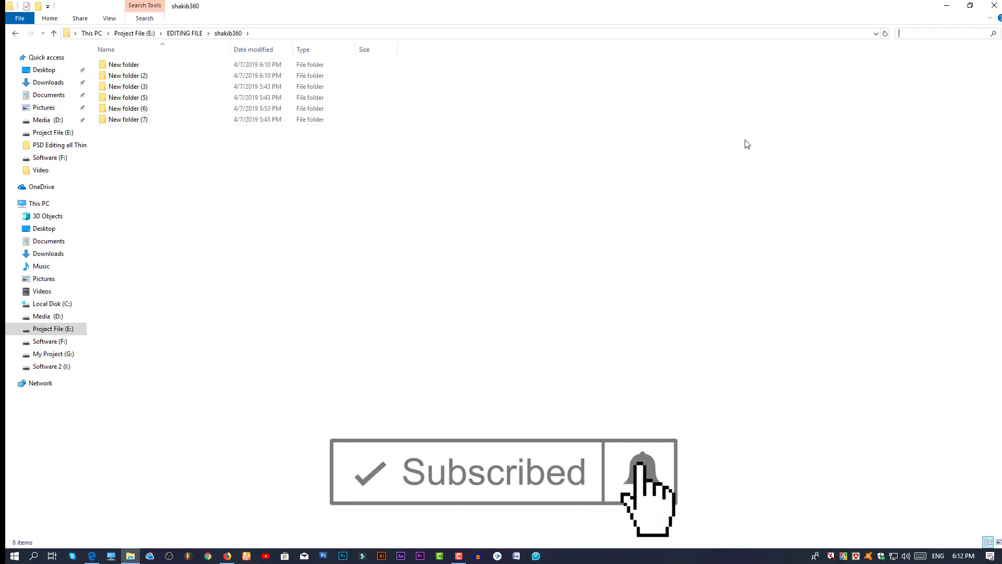
{"action": "type", "text": "dfdf"}
{"action": "key", "text": "BackSpace"}
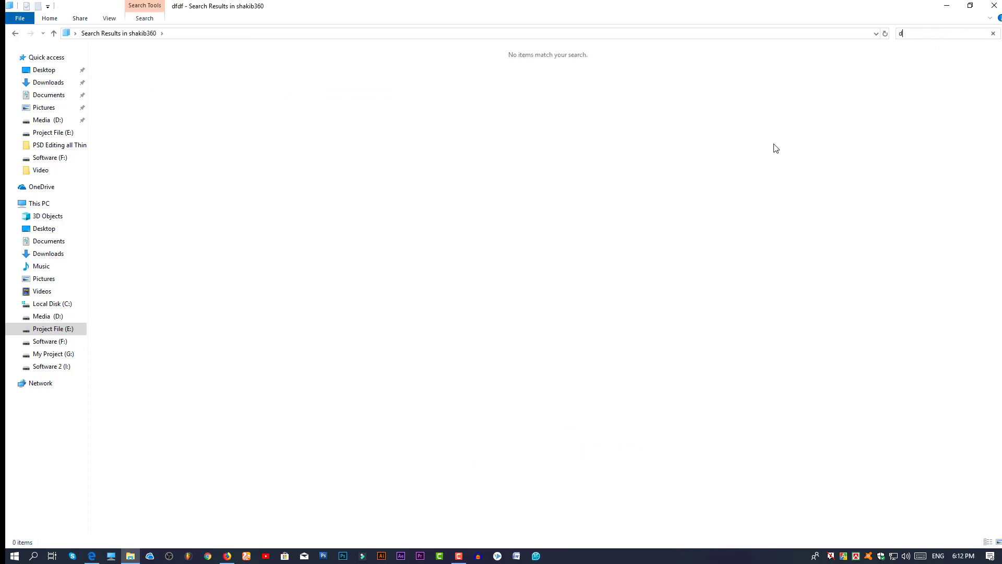
{"action": "key", "text": "BackSpace"}
{"action": "left_click", "coordinate": [744, 324]}
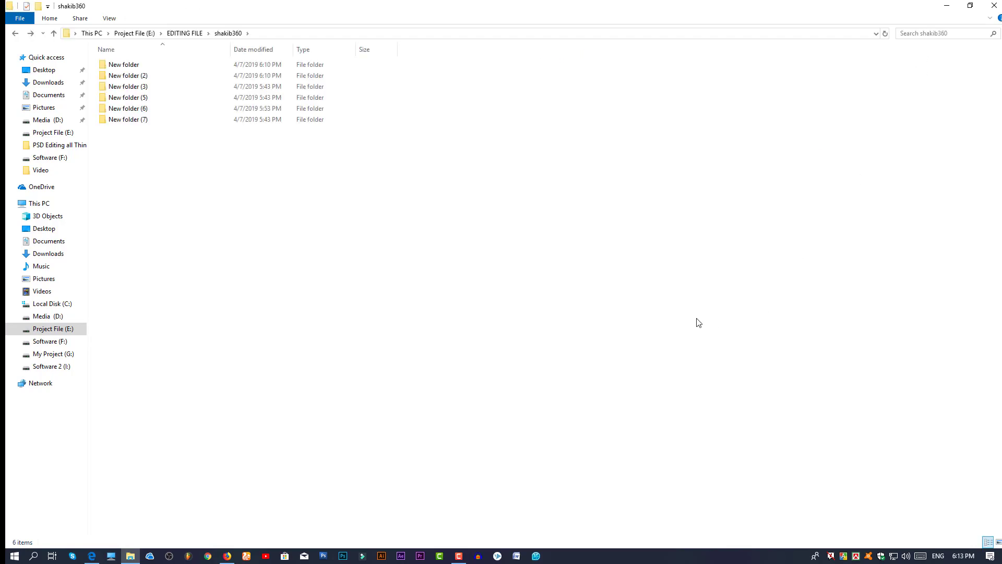
Step: Search the shakib360 folder for "bdjgfhjdgs" and clear the search
{"action": "key", "text": "ctrl+e"}
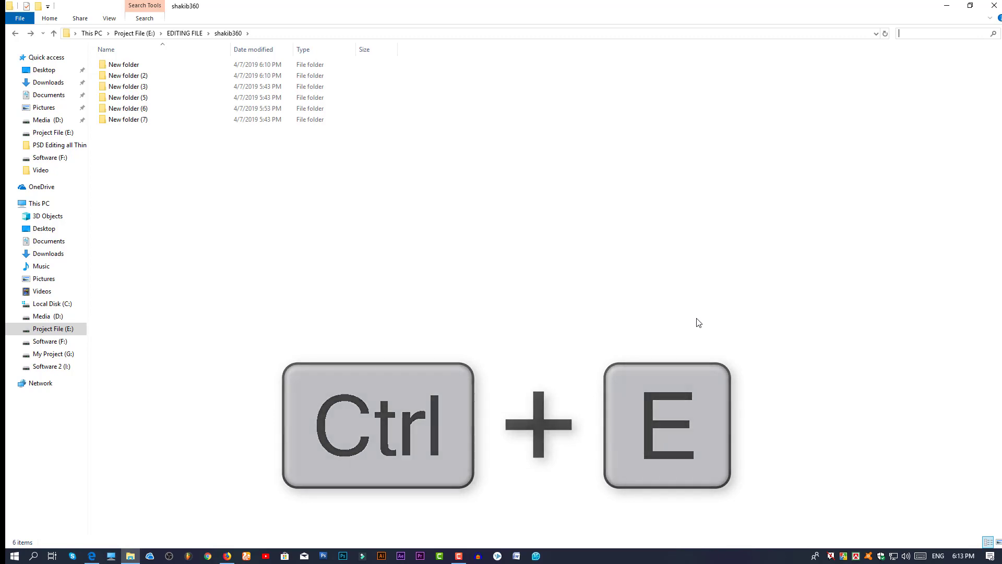
{"action": "type", "text": "bdjgfhjdgs"}
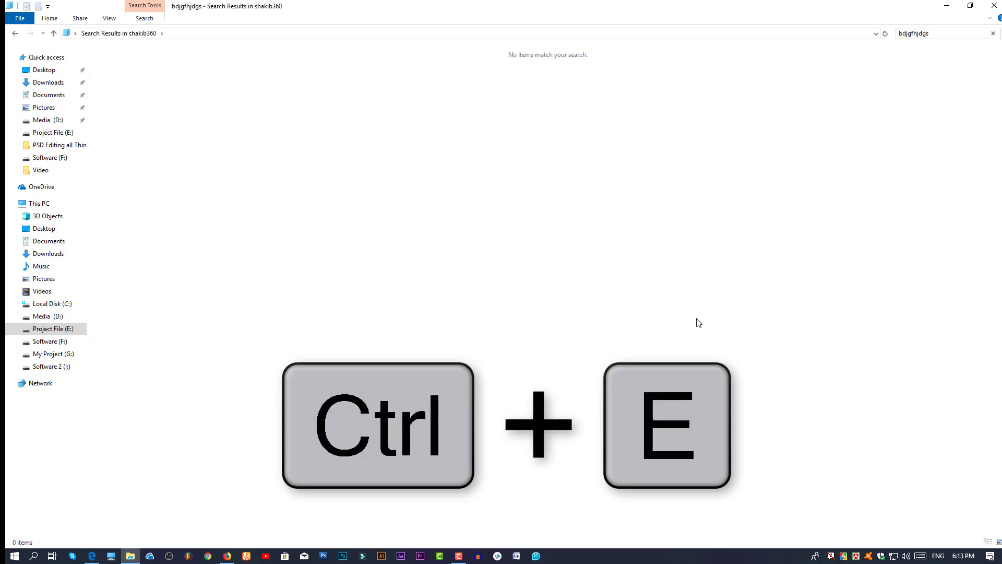
{"action": "key", "text": "Escape"}
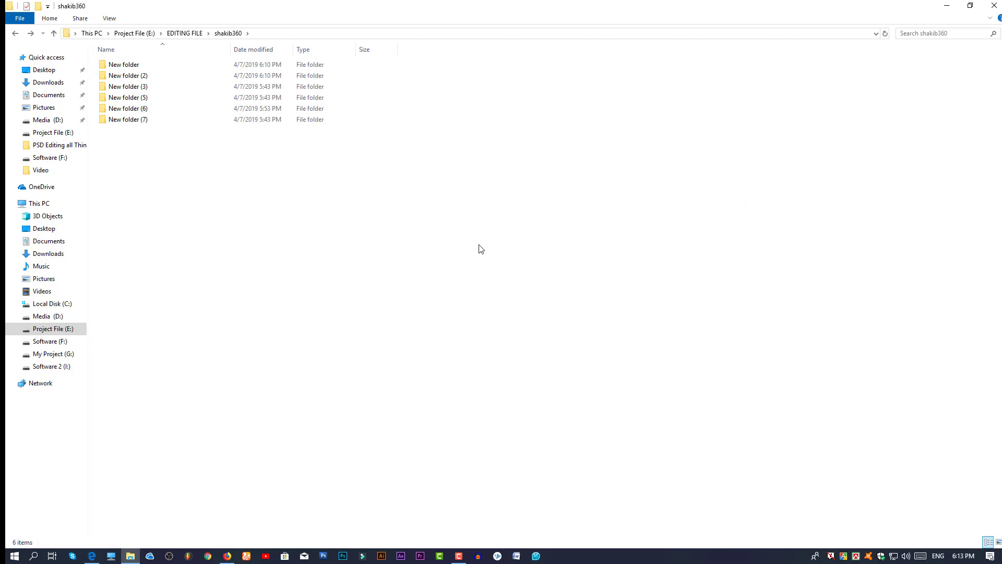
Step: Search the shakib360 folder for "hfgfgyf", clear the search text, and leave the search
{"action": "key", "text": "ctrl+f"}
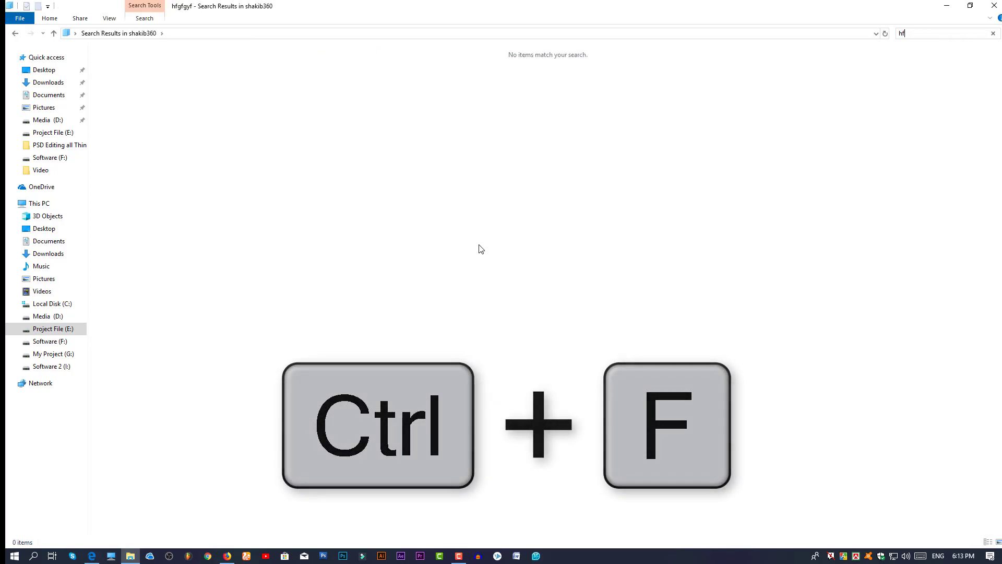
{"action": "key", "text": "BackSpace"}
{"action": "key", "text": "BackSpace"}
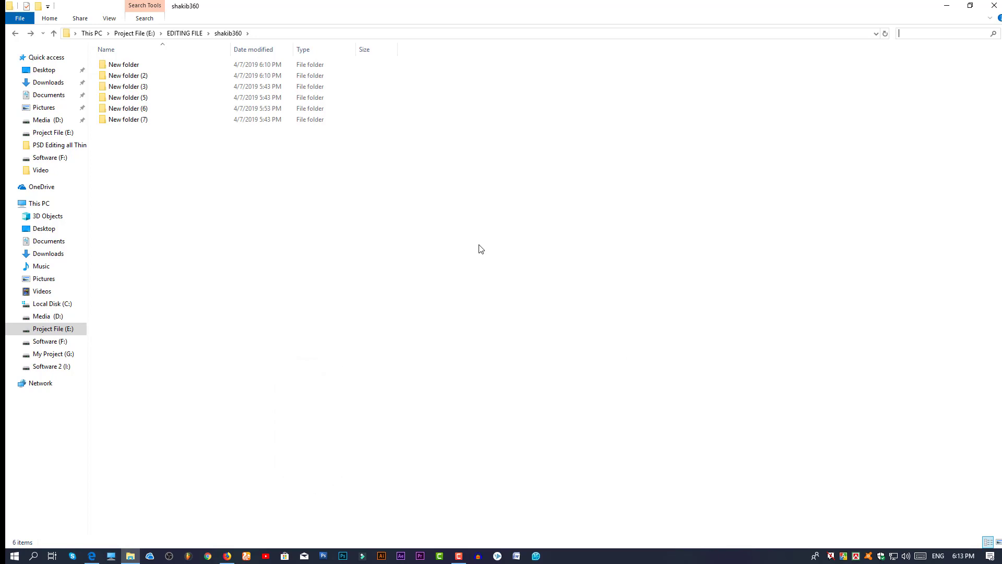
{"action": "left_click", "coordinate": [315, 246]}
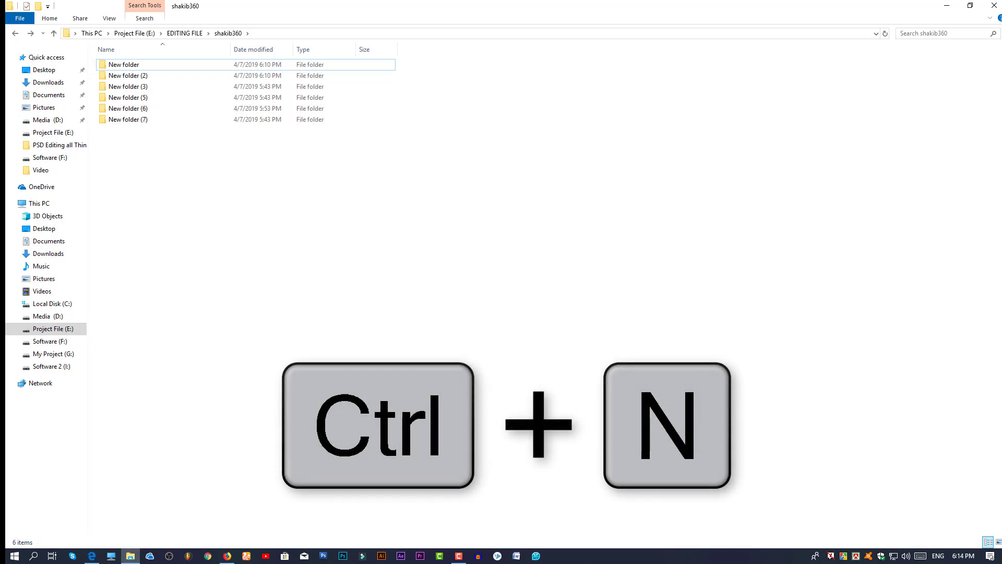
Step: Open two additional windows of the shakib360 folder and preview the open File Explorer windows
{"action": "key", "text": "ctrl+n"}
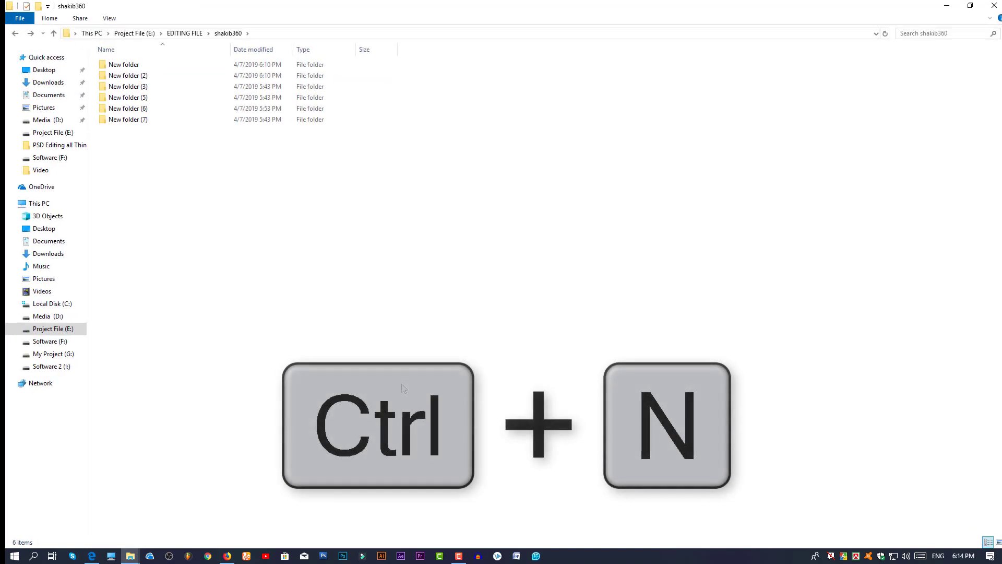
{"action": "mouse_move", "coordinate": [130, 556]}
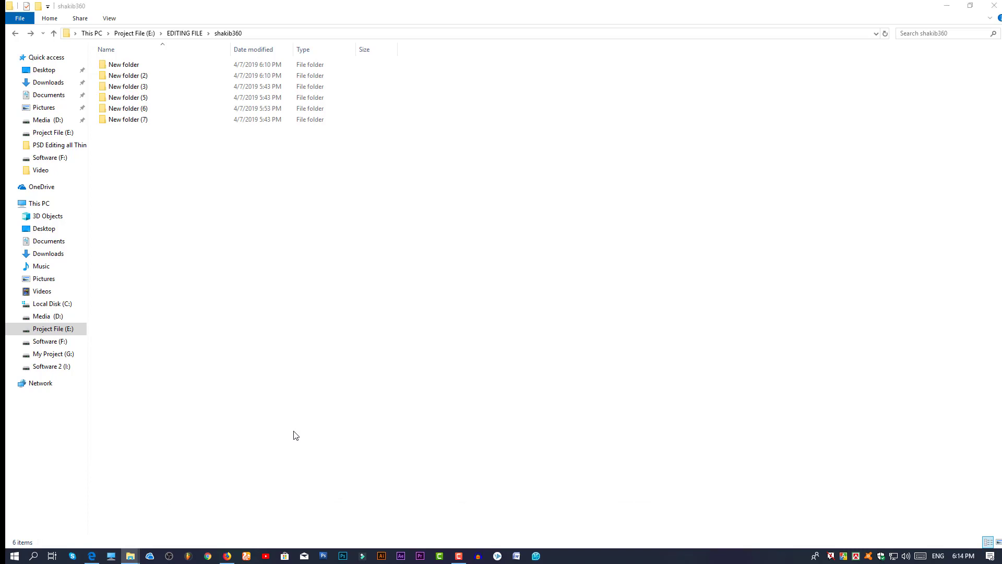
{"action": "key", "text": "ctrl+n"}
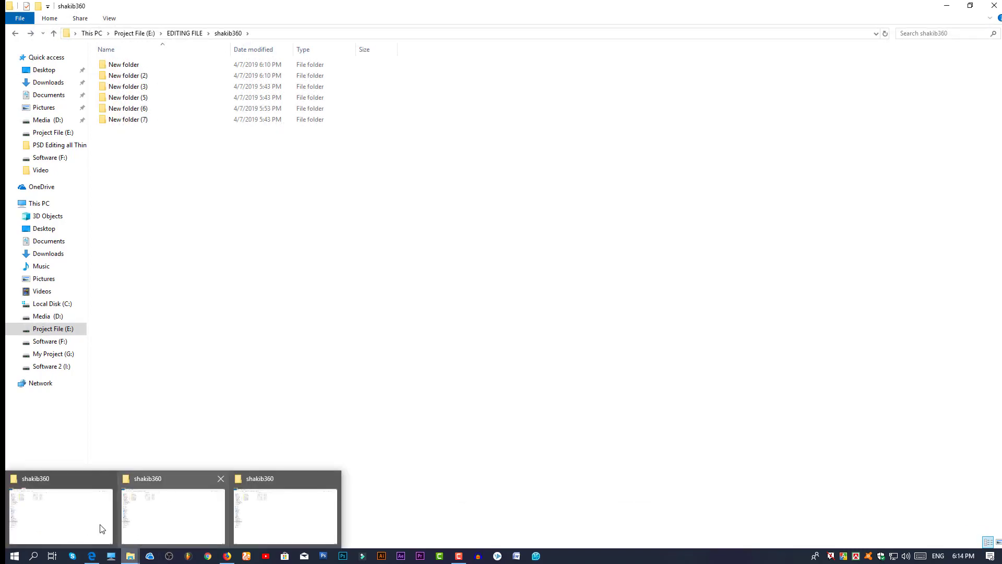
{"action": "left_click", "coordinate": [403, 420]}
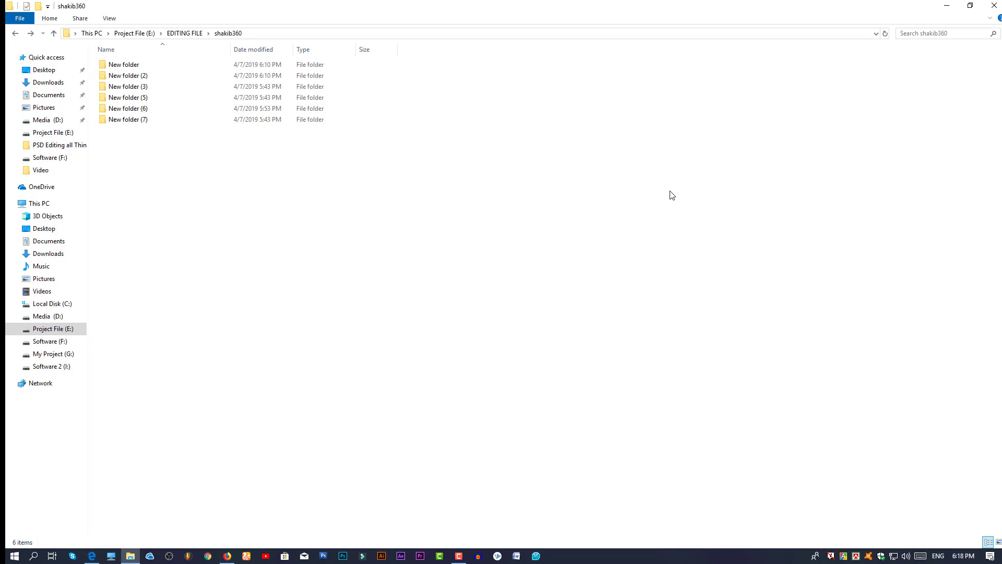
Step: Close the shakib360 window and refresh the desktop twice
{"action": "key", "text": "ctrl+w"}
{"action": "right_click", "coordinate": [537, 142]}
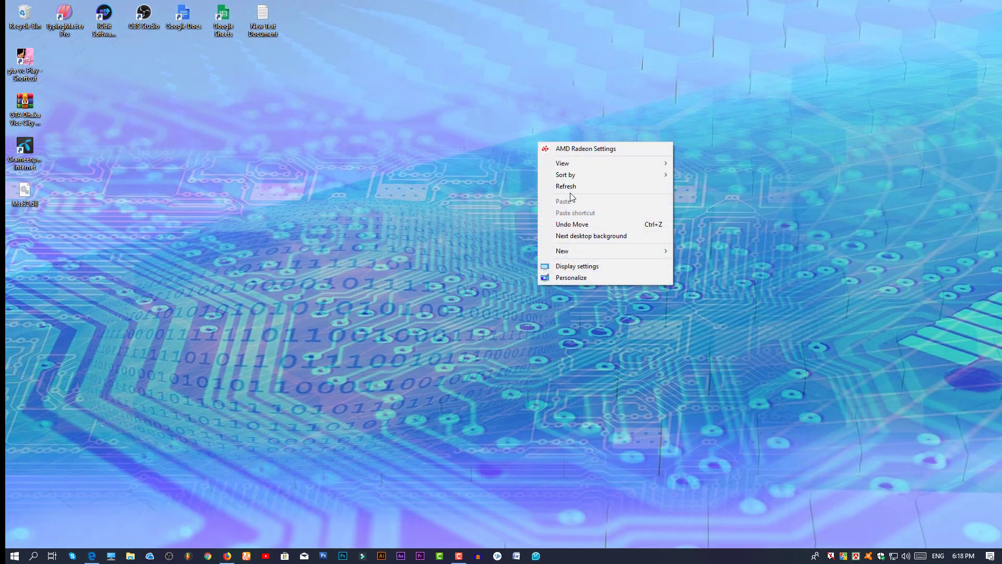
{"action": "left_click", "coordinate": [573, 185]}
{"action": "right_click", "coordinate": [575, 185]}
{"action": "left_click", "coordinate": [594, 228]}
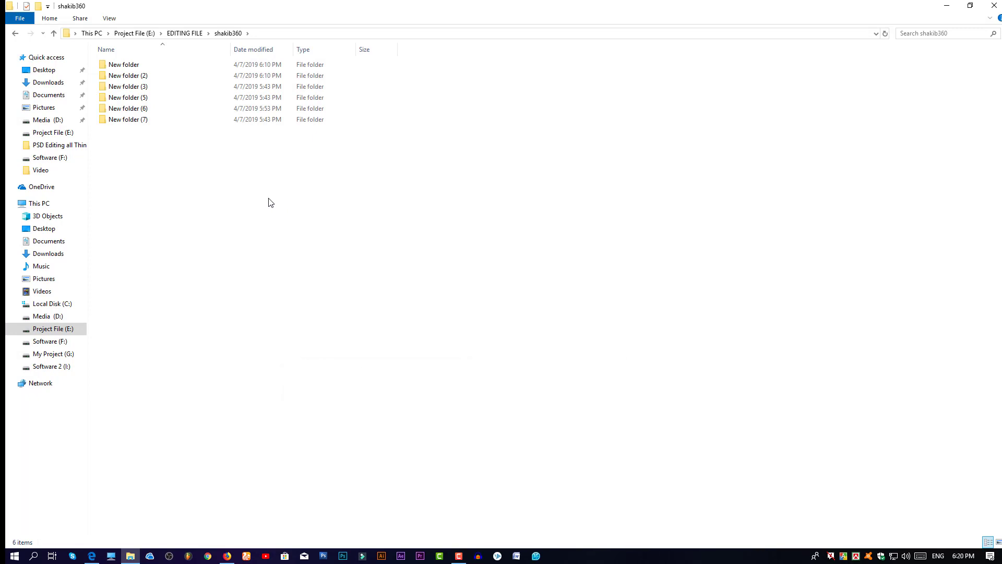
Step: Delete all the folders in the shakib360 folder and redo the last undone action
{"action": "key", "text": "ctrl+a"}
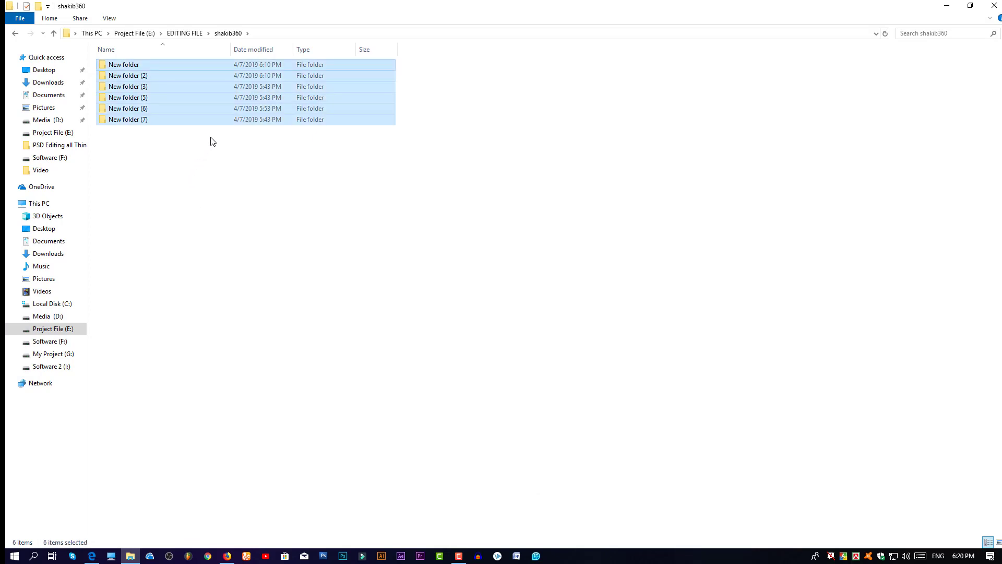
{"action": "key", "text": "ctrl+d"}
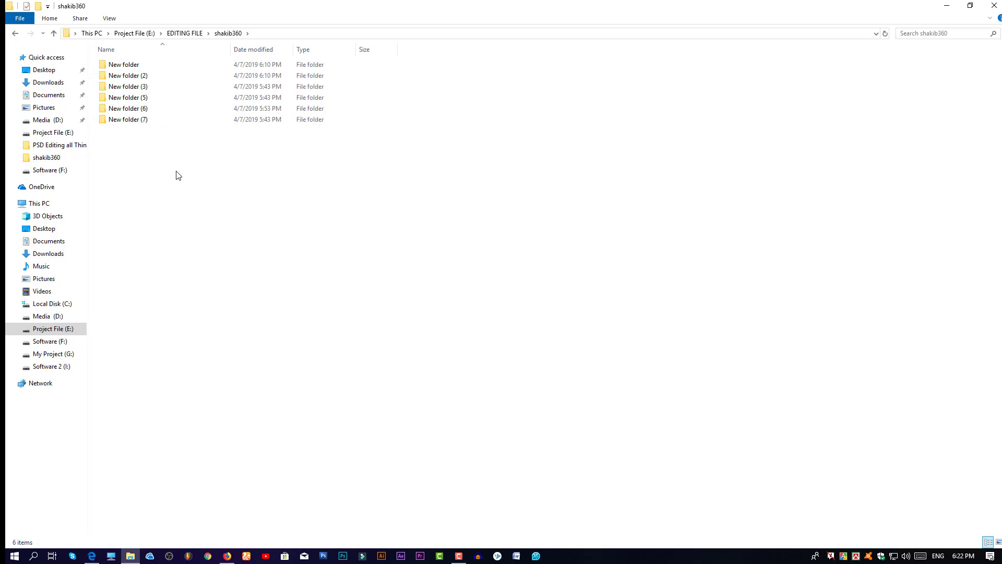
{"action": "key", "text": "ctrl+y"}
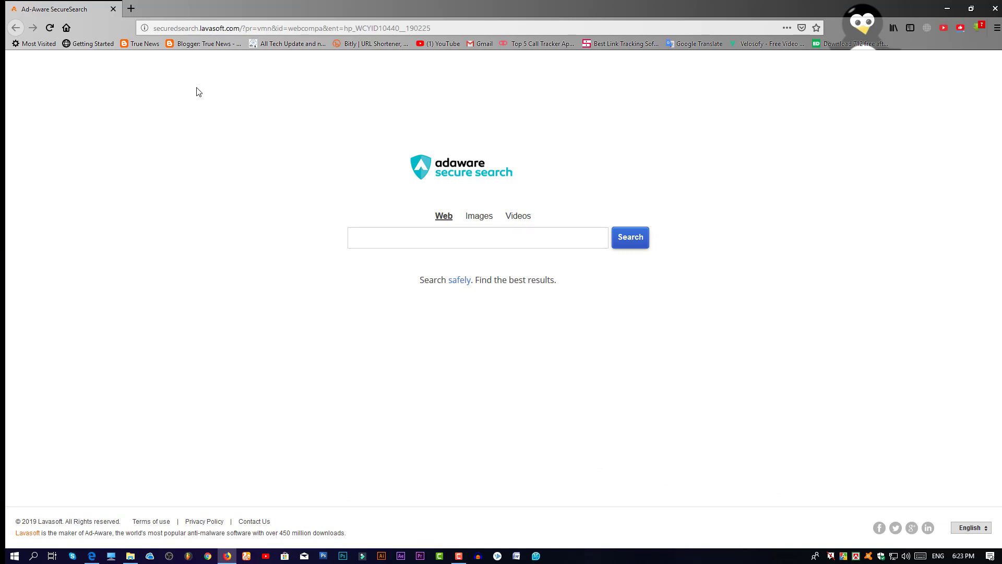
Step: Reload the Ad-Aware SecureSearch page in Firefox several times
{"action": "left_click", "coordinate": [51, 29]}
{"action": "key", "text": "F5"}
{"action": "key", "text": "F5"}
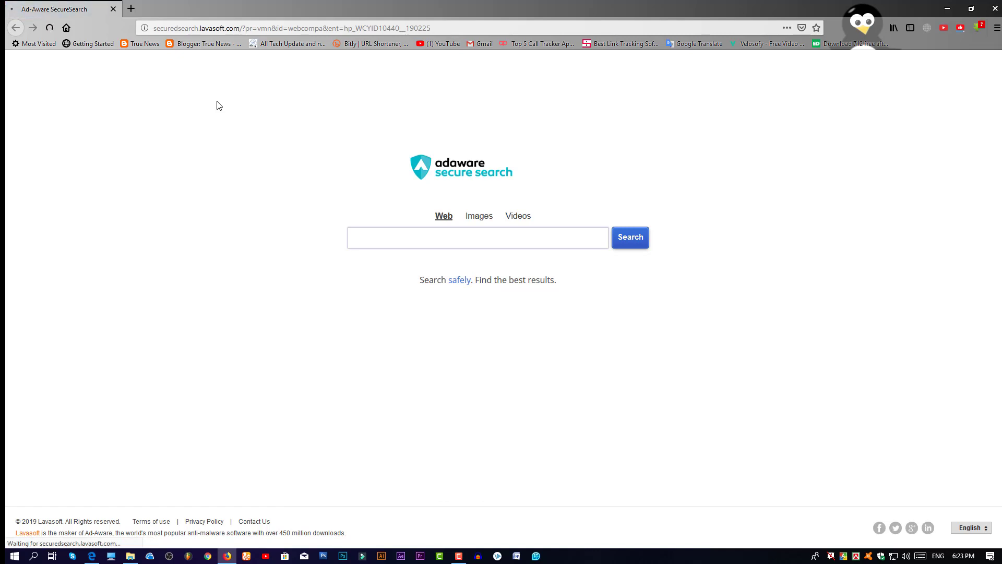
{"action": "key", "text": "ctrl+r"}
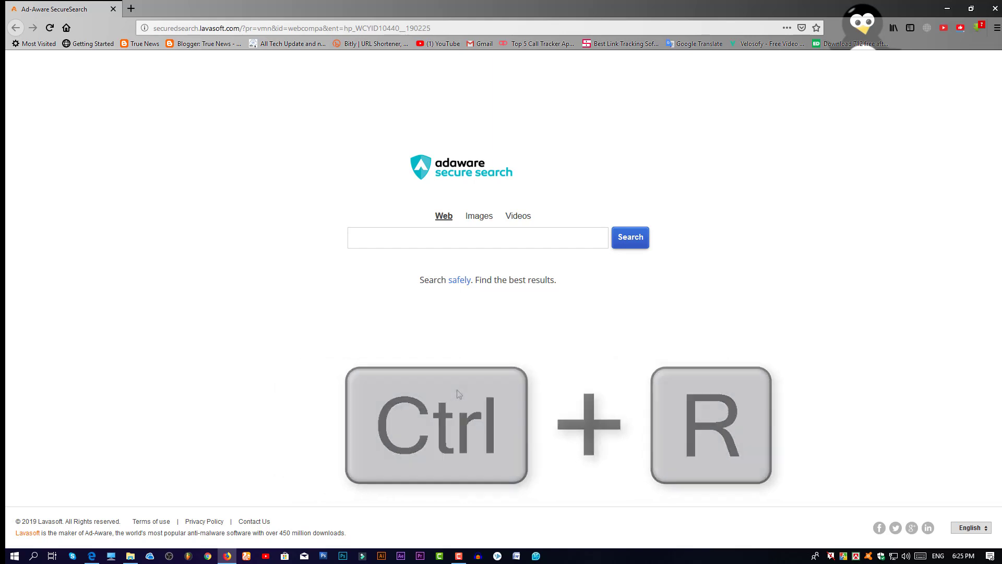
Step: Bring up the persistent switcher that previews all open windows, twice
{"action": "key", "text": "ctrl+alt+Tab"}
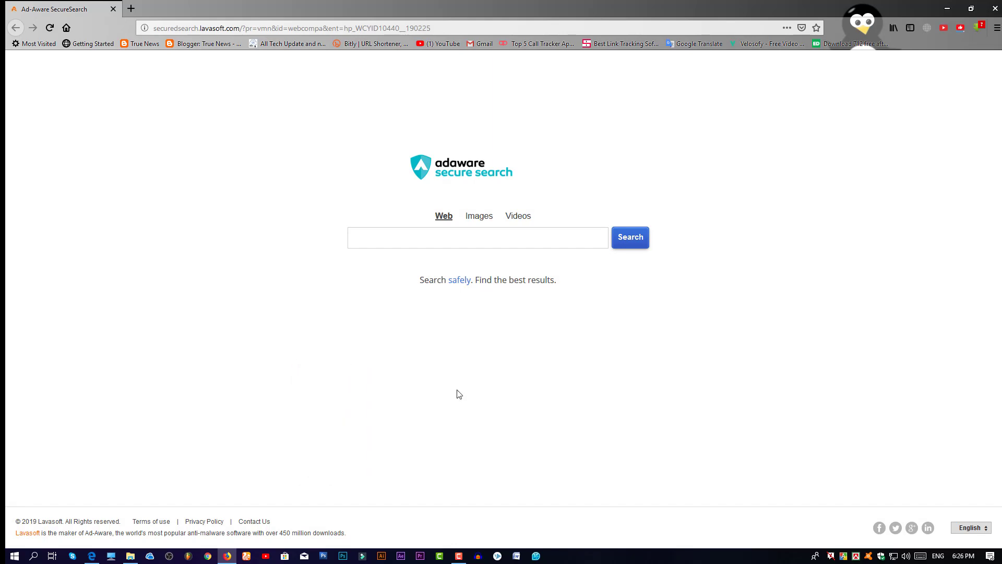
{"action": "key", "text": "ctrl+alt+Tab"}
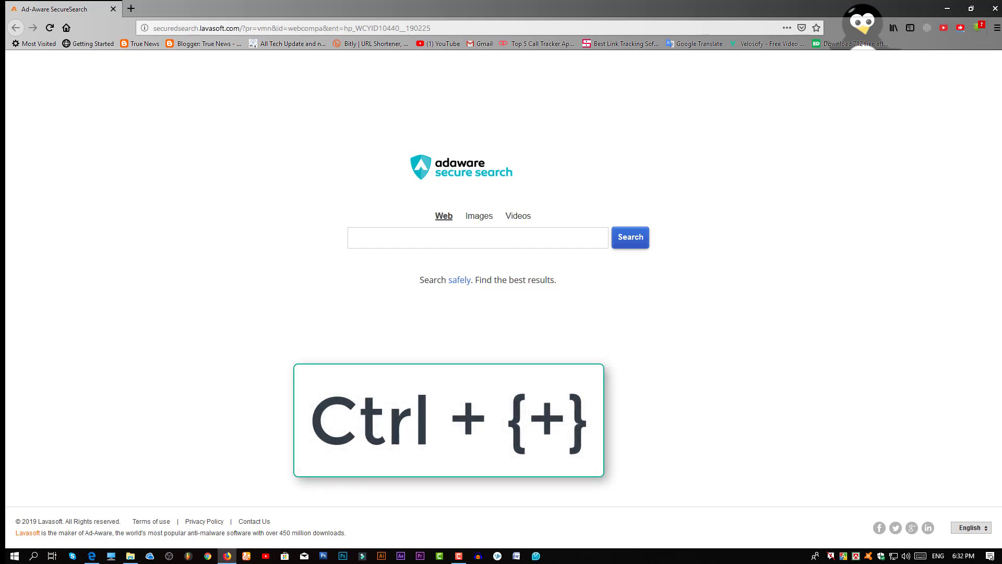
Step: Zoom the Ad-Aware SecureSearch page in to 300%
{"action": "key", "text": "ctrl+plus"}
{"action": "key", "text": "ctrl+plus"}
{"action": "key", "text": "ctrl+plus"}
{"action": "key", "text": "ctrl+plus"}
{"action": "key", "text": "ctrl+plus"}
{"action": "key", "text": "ctrl+plus"}
{"action": "key", "text": "ctrl+plus"}
{"action": "key", "text": "ctrl+plus"}
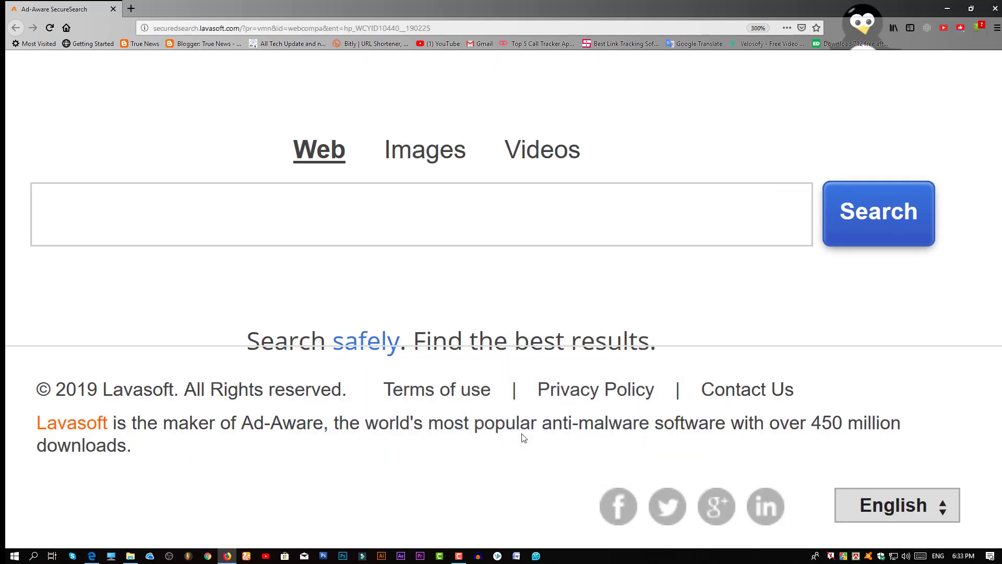
Step: Zoom the enlarged search page back out to its default size
{"action": "key", "text": "ctrl+minus"}
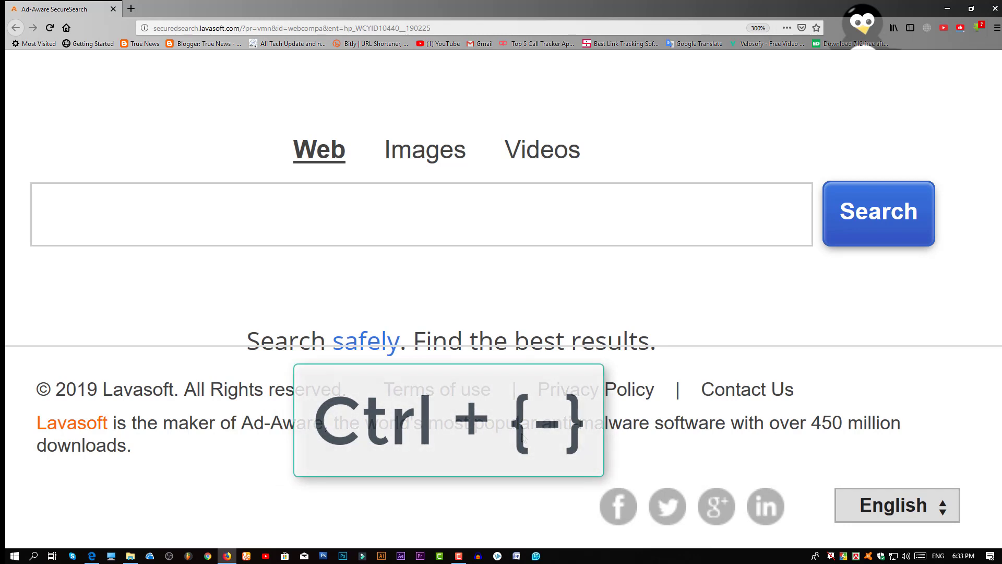
{"action": "key", "text": "ctrl+minus"}
{"action": "key", "text": "ctrl+minus"}
{"action": "key", "text": "ctrl+minus"}
{"action": "key", "text": "ctrl+minus"}
{"action": "key", "text": "ctrl+minus"}
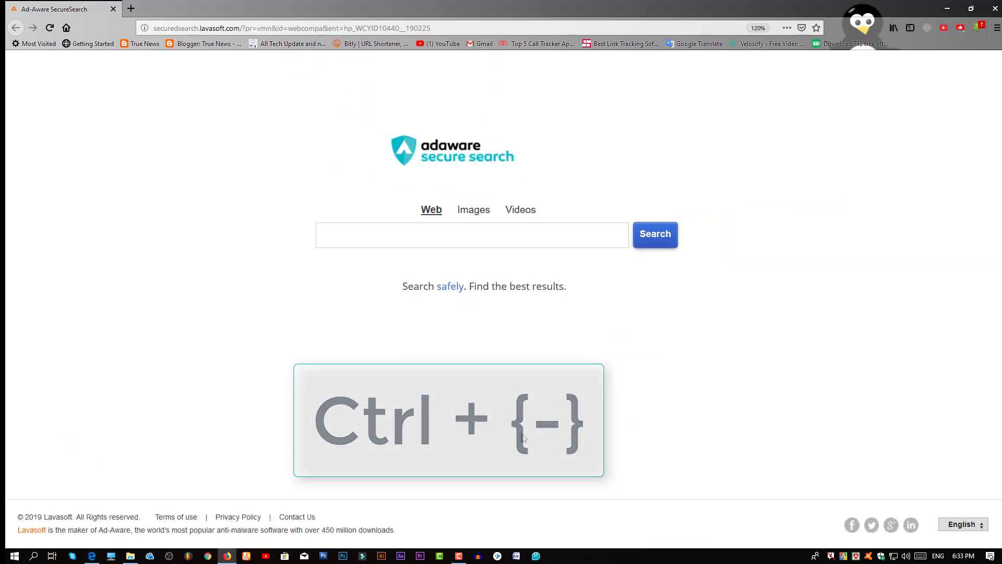
{"action": "key", "text": "ctrl+minus"}
{"action": "key", "text": "ctrl+minus"}
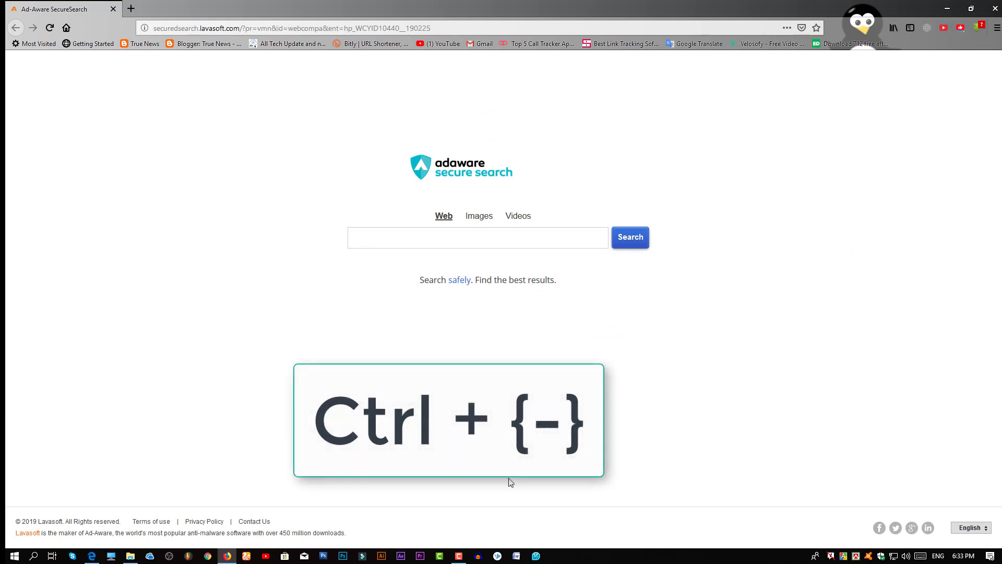
Step: Enlarge the search page to 300% once more
{"action": "key", "text": "ctrl+plus"}
{"action": "key", "text": "ctrl+plus"}
{"action": "key", "text": "ctrl+plus"}
{"action": "key", "text": "ctrl+plus"}
{"action": "key", "text": "ctrl+plus"}
{"action": "key", "text": "ctrl+plus"}
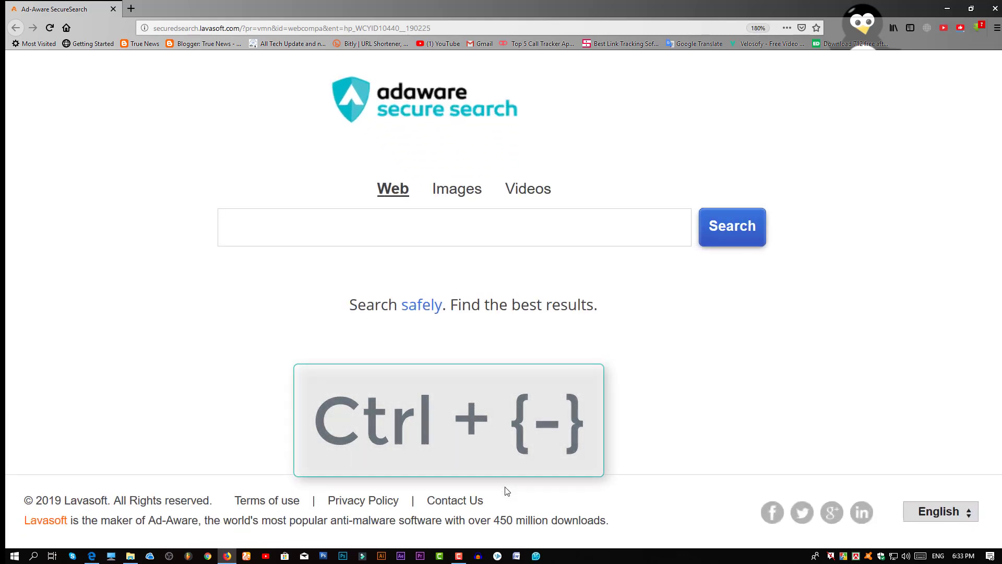
{"action": "key", "text": "ctrl+plus"}
{"action": "key", "text": "ctrl+plus"}
{"action": "key", "text": "ctrl+plus"}
{"action": "key", "text": "ctrl+plus"}
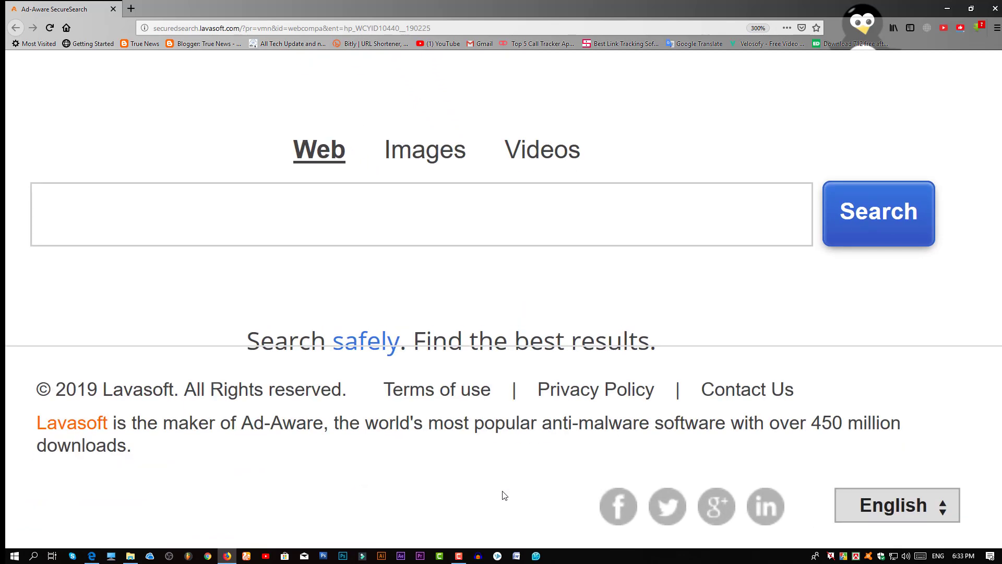
Step: Reduce the search page from the enlarged view to its normal size again
{"action": "key", "text": "ctrl+minus"}
{"action": "key", "text": "ctrl+minus"}
{"action": "key", "text": "ctrl+minus"}
{"action": "key", "text": "ctrl+minus"}
{"action": "key", "text": "ctrl+minus"}
{"action": "key", "text": "ctrl+minus"}
{"action": "key", "text": "ctrl+minus"}
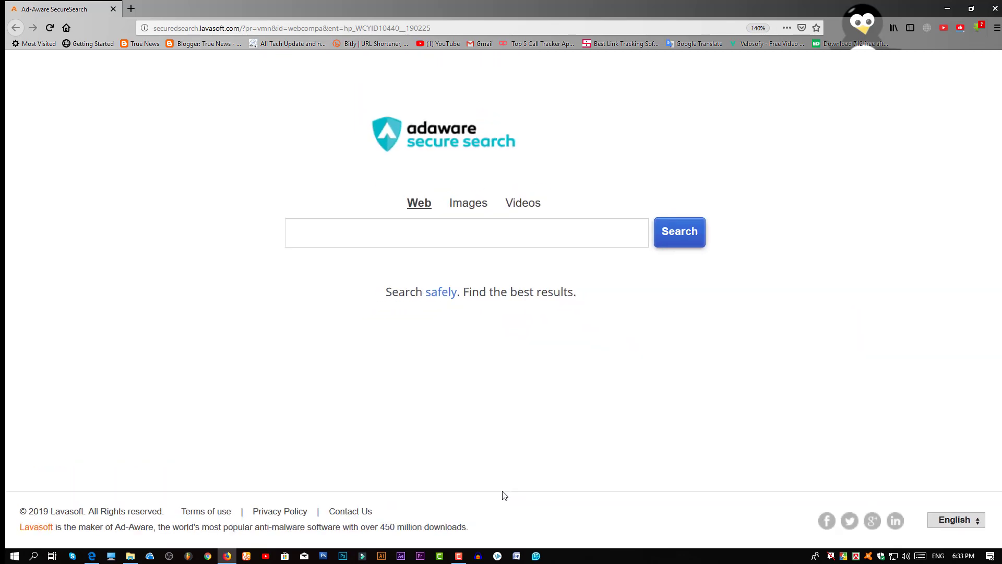
{"action": "scroll", "coordinate": [503, 491], "scroll_direction": "down", "scroll_amount": 5}
{"action": "scroll", "coordinate": [502, 492], "scroll_direction": "up", "scroll_amount": 1}
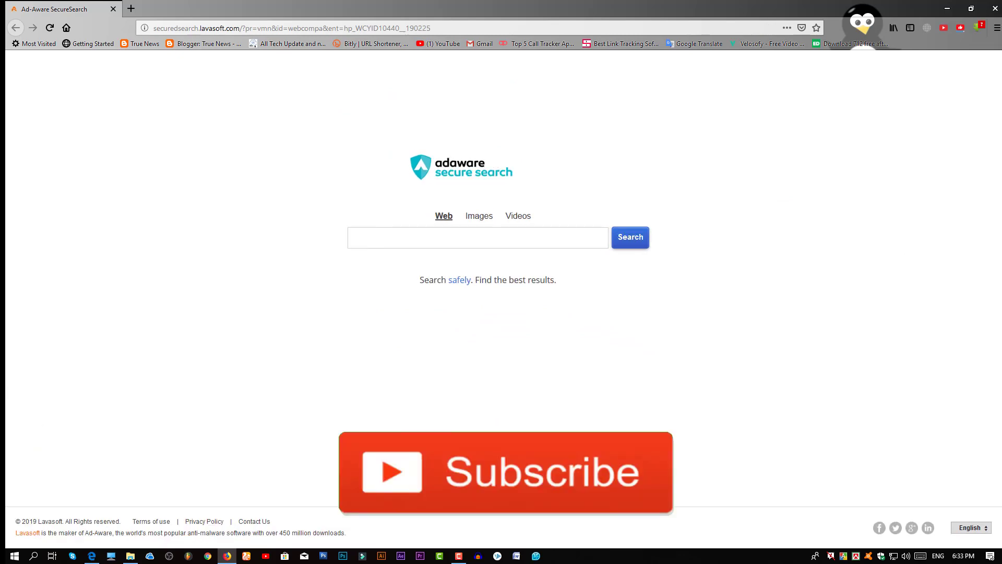
Step: Switch to the shakib360 window in File Explorer and create a new folder with the default name
{"action": "key", "text": "alt+Tab"}
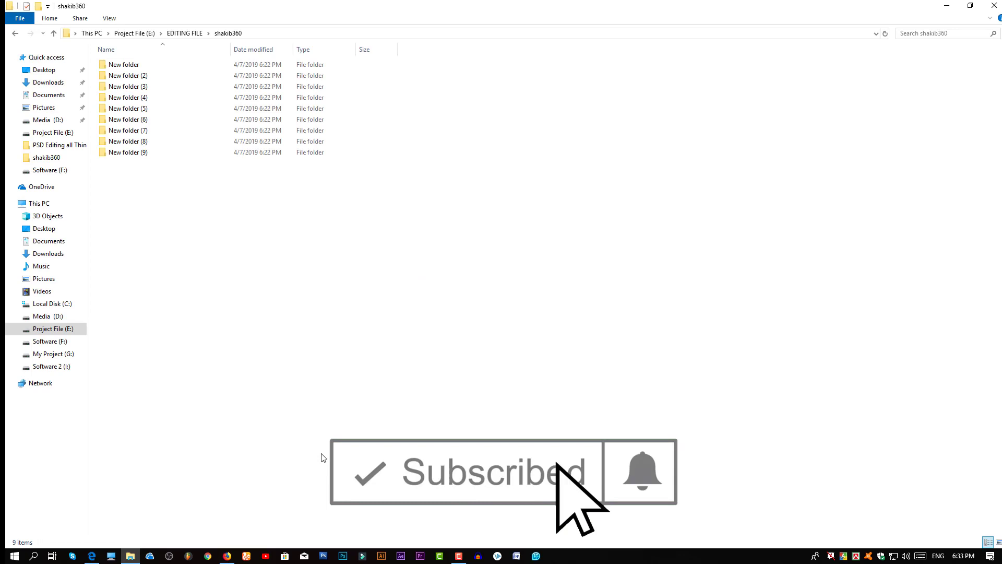
{"action": "right_click", "coordinate": [338, 401]}
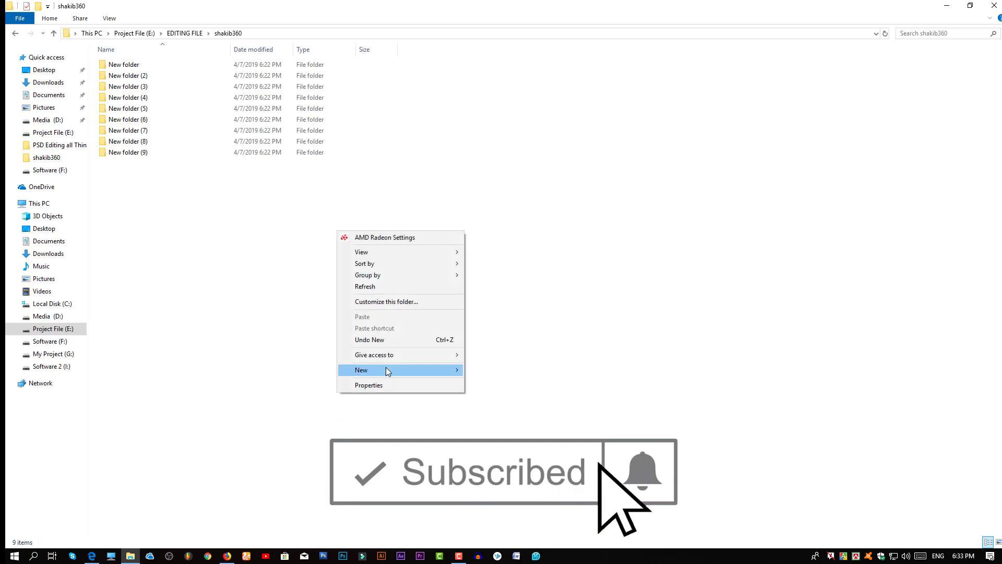
{"action": "mouse_move", "coordinate": [444, 370]}
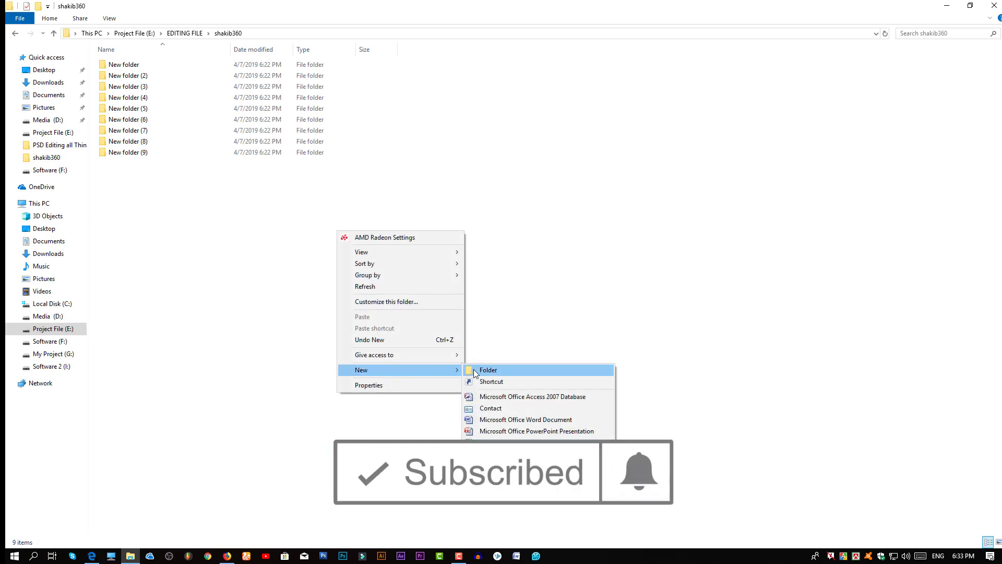
{"action": "left_click", "coordinate": [525, 334]}
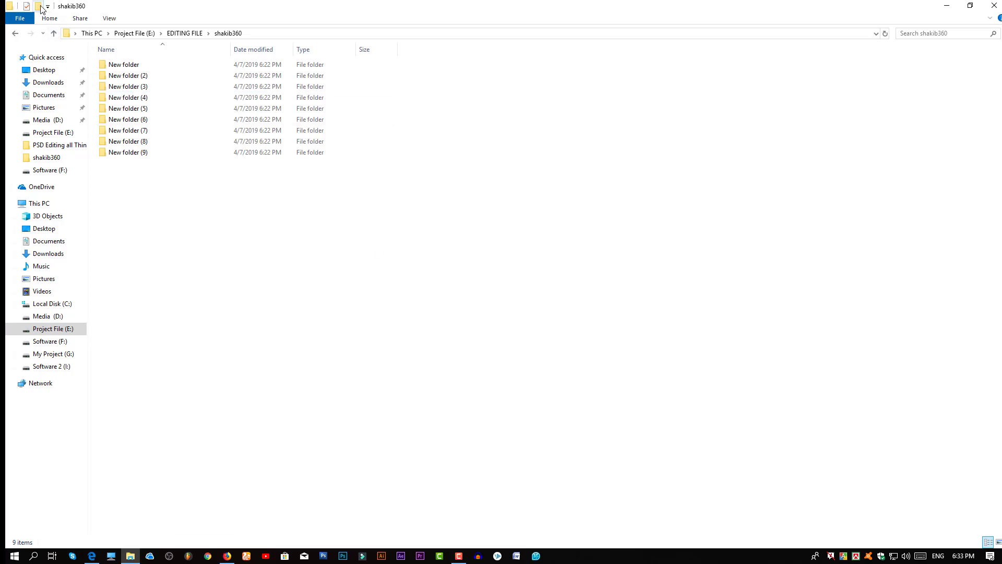
{"action": "left_click", "coordinate": [41, 10]}
{"action": "left_click", "coordinate": [232, 198]}
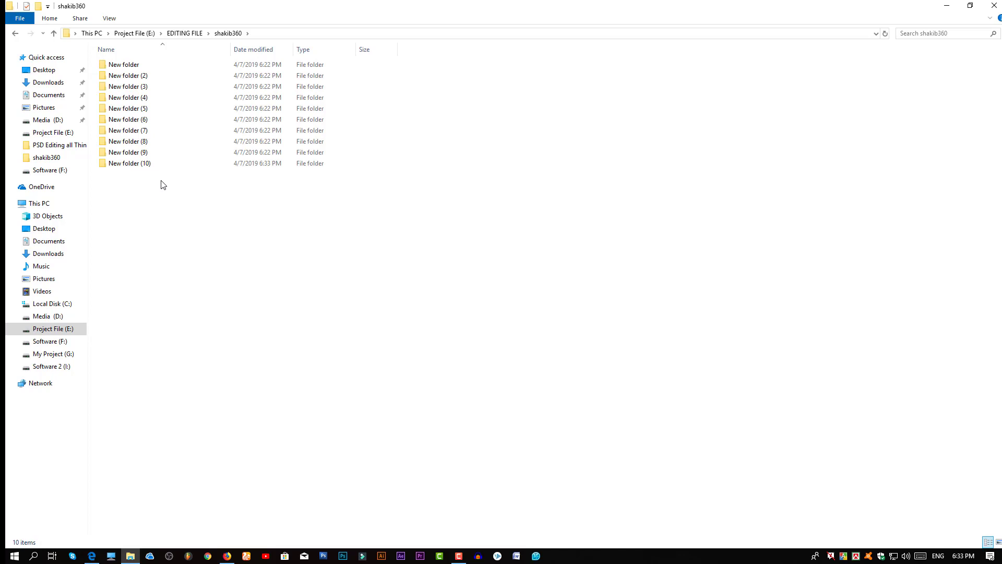
Step: Create two more folders in shakib360, one with the default name and one named "dhfdkjhf"
{"action": "key", "text": "ctrl+shift+n"}
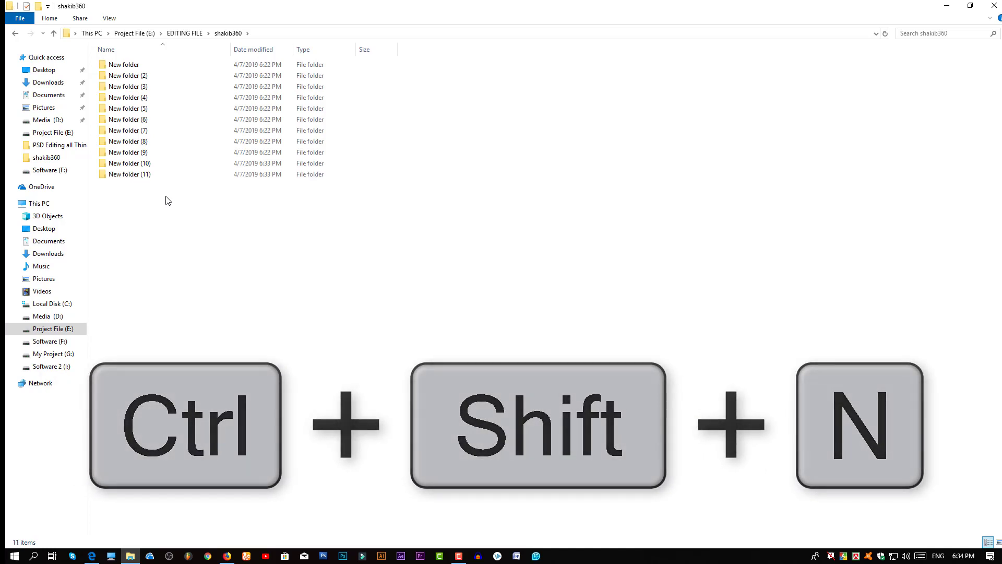
{"action": "key", "text": "ctrl+shift+n"}
{"action": "type", "text": "dhfdkjhf"}
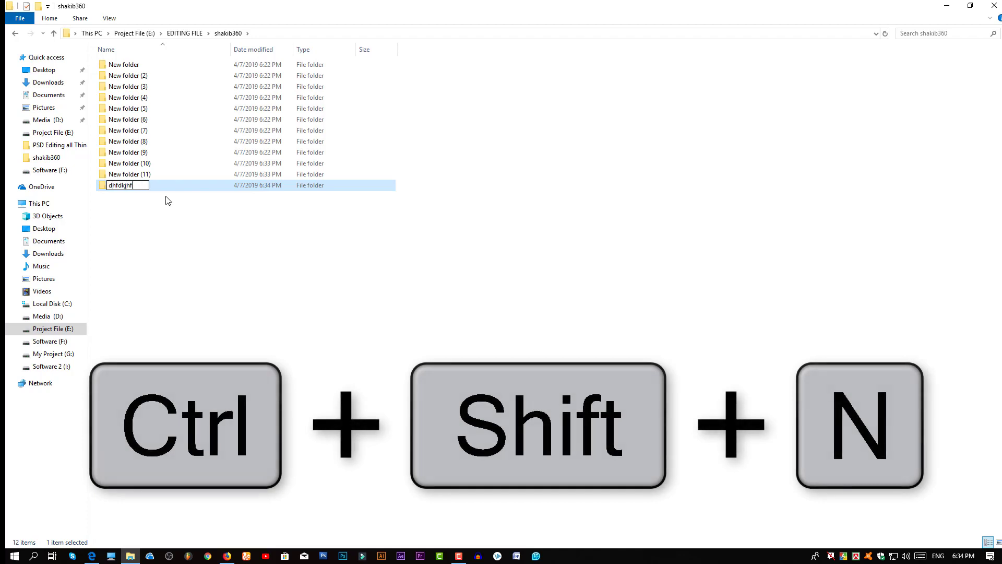
{"action": "left_click", "coordinate": [166, 205]}
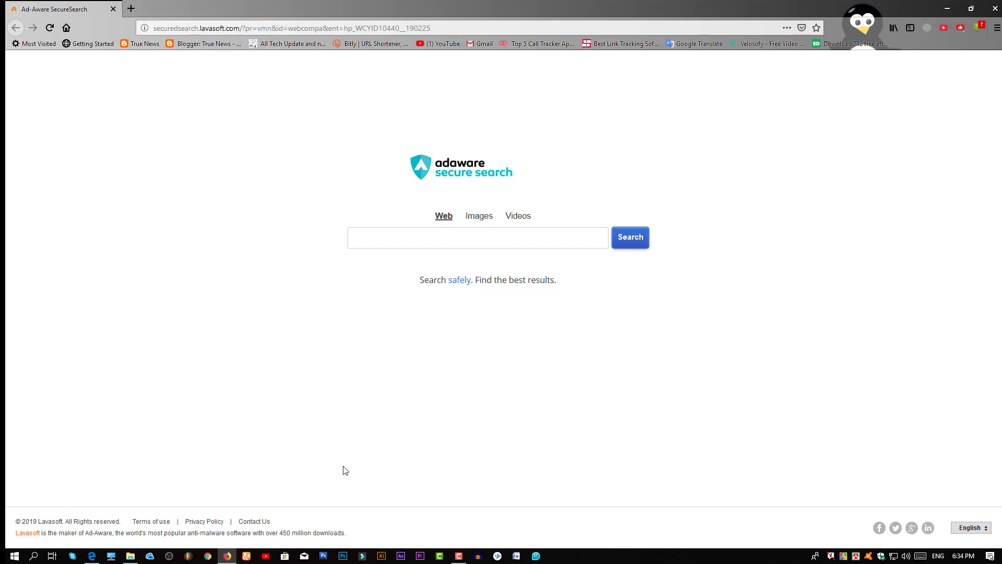
Step: Open and close the Start menu repeatedly over the Firefox window
{"action": "key", "text": "super"}
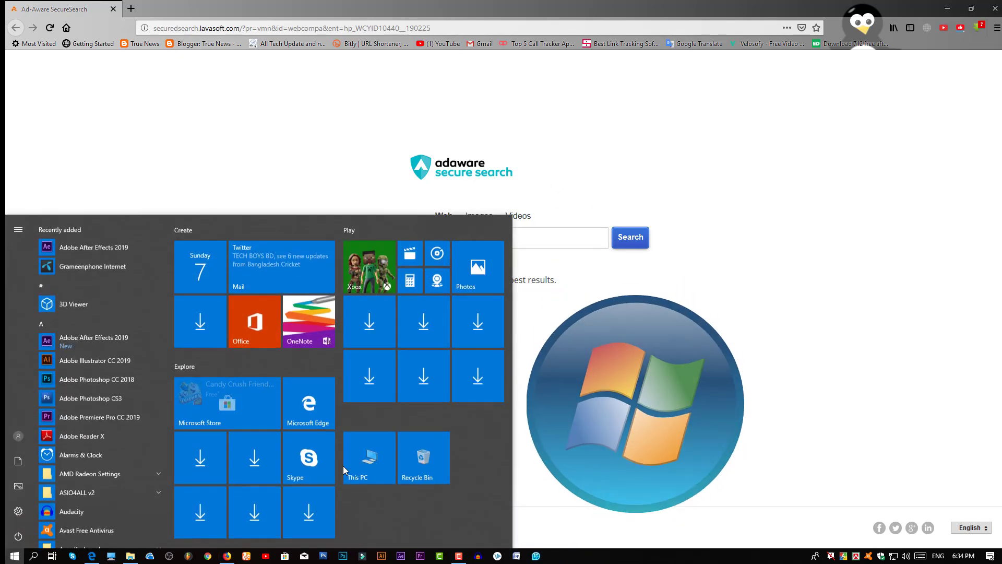
{"action": "key", "text": "super"}
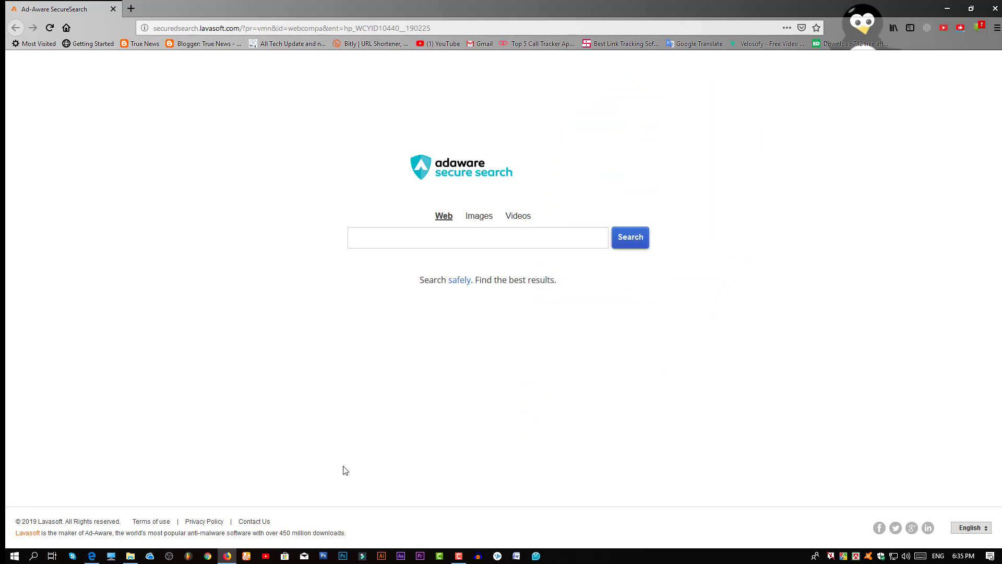
{"action": "key", "text": "ctrl+Escape"}
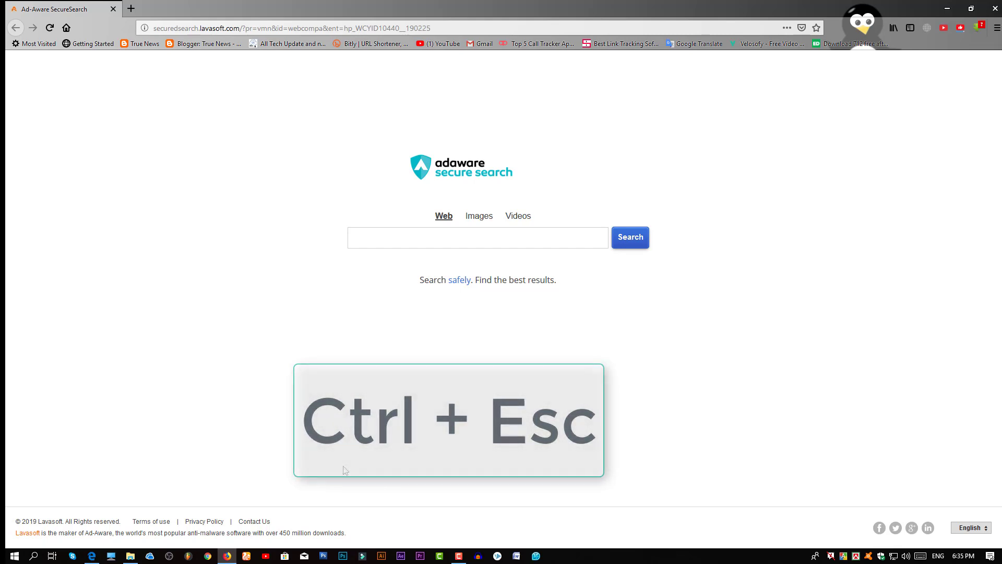
{"action": "key", "text": "ctrl+Escape"}
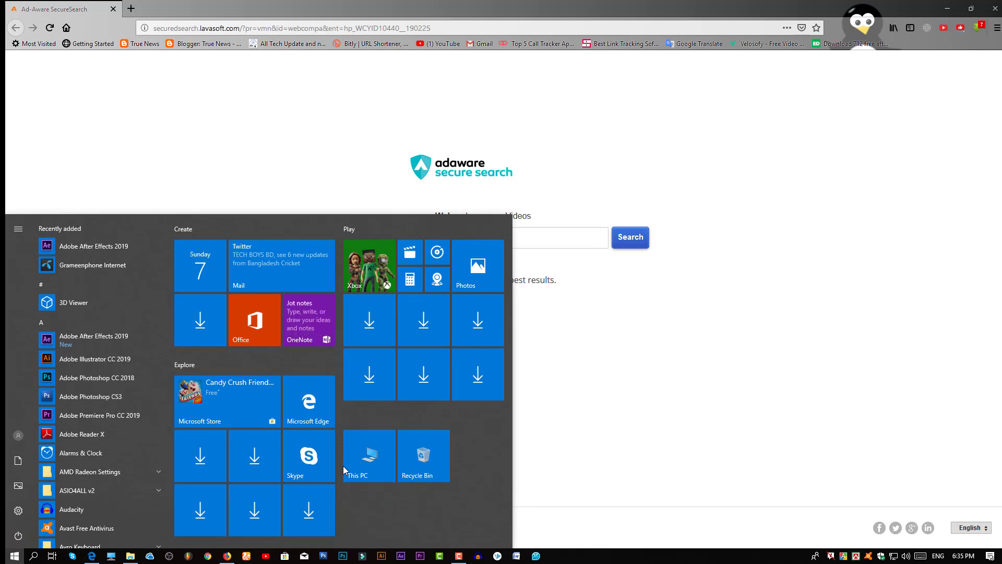
{"action": "key", "text": "Escape"}
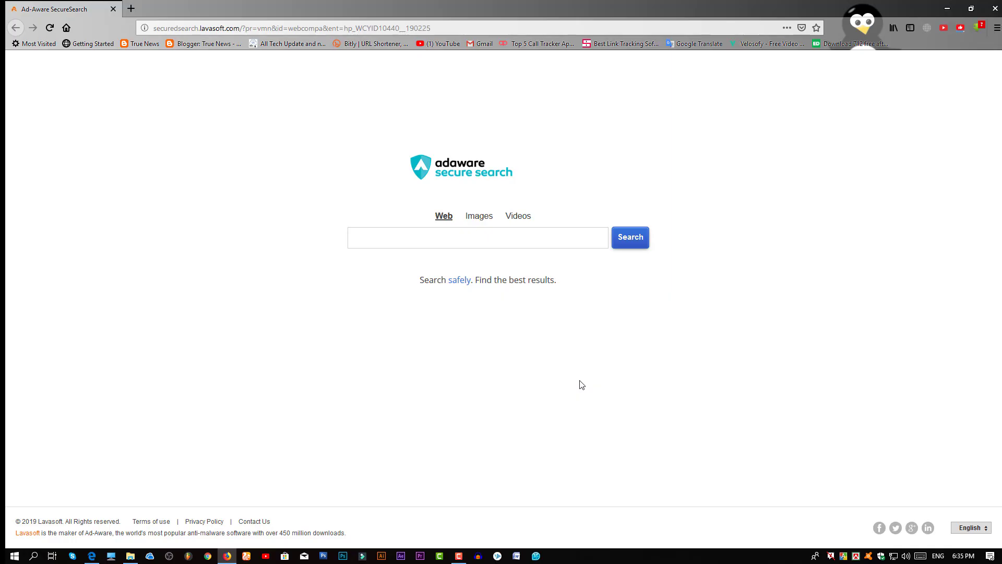
Step: Open Task Manager and close it, twice in a row
{"action": "key", "text": "ctrl+shift+Escape"}
{"action": "left_click", "coordinate": [217, 36]}
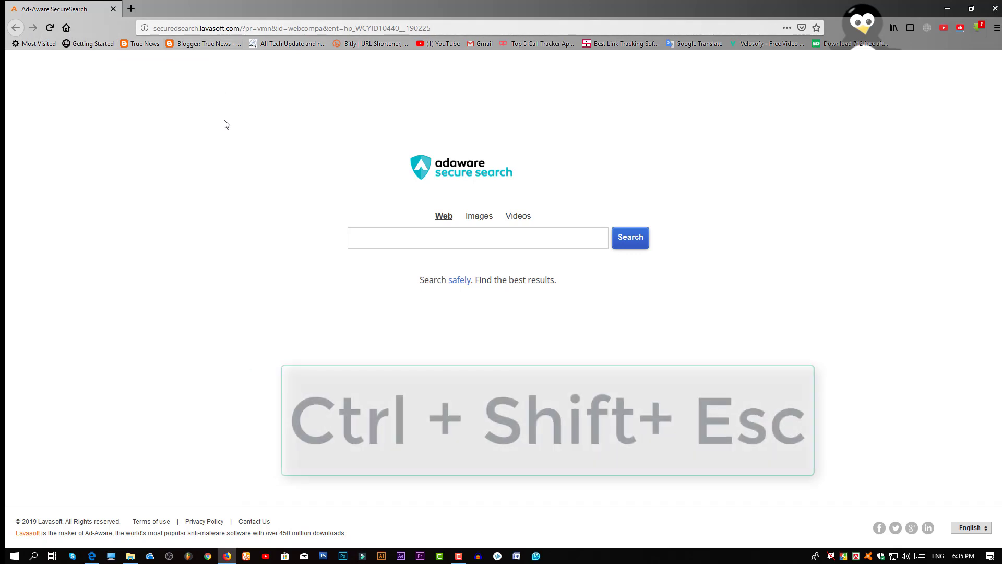
{"action": "key", "text": "ctrl+shift+Escape"}
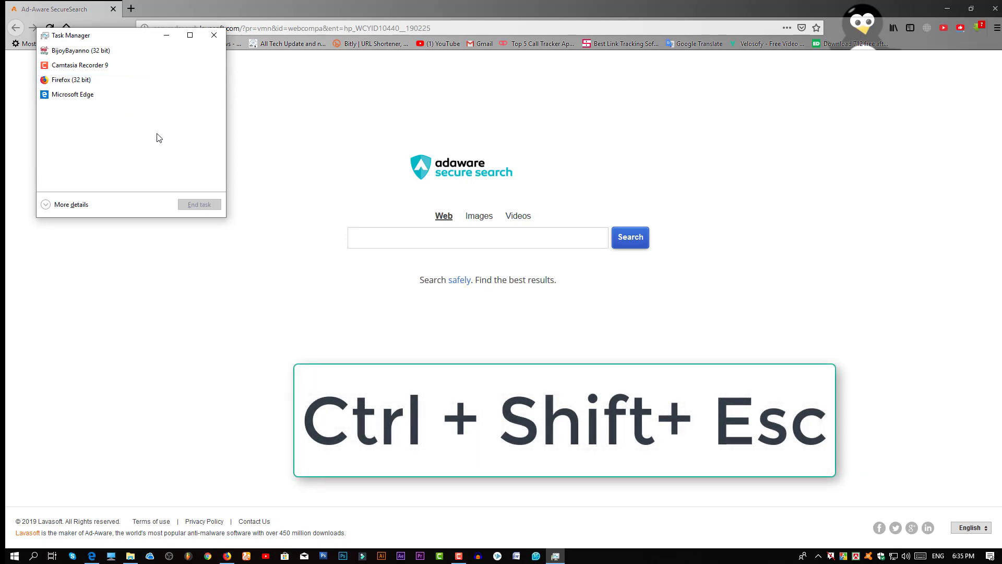
{"action": "key", "text": "alt+F4"}
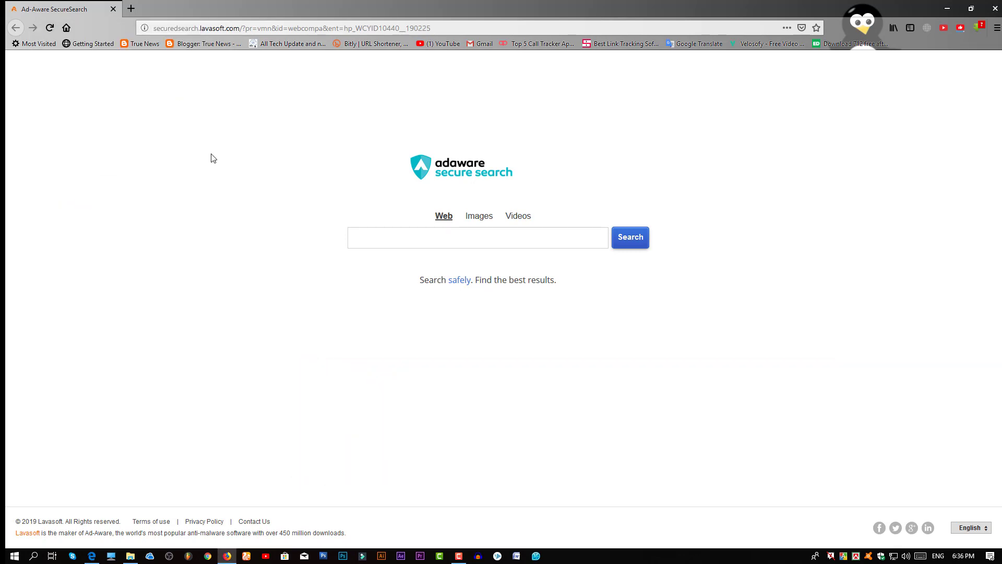